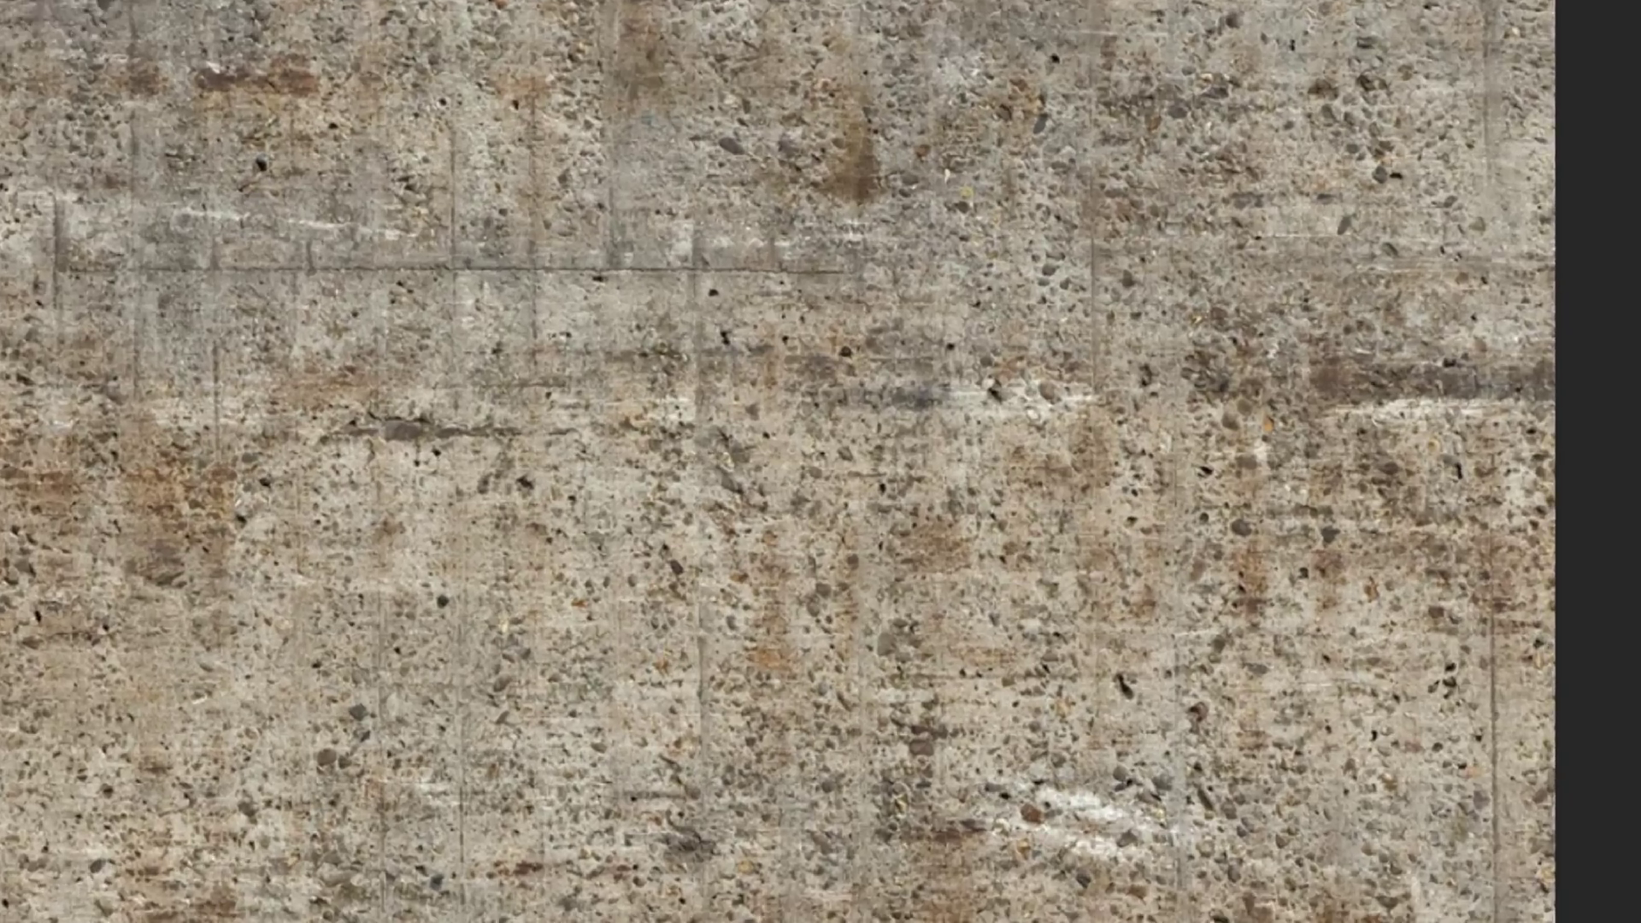
Confirm in Image Size that the concrete texture is 1000 px wide.
{"action": "key", "text": "ctrl+alt+i"}
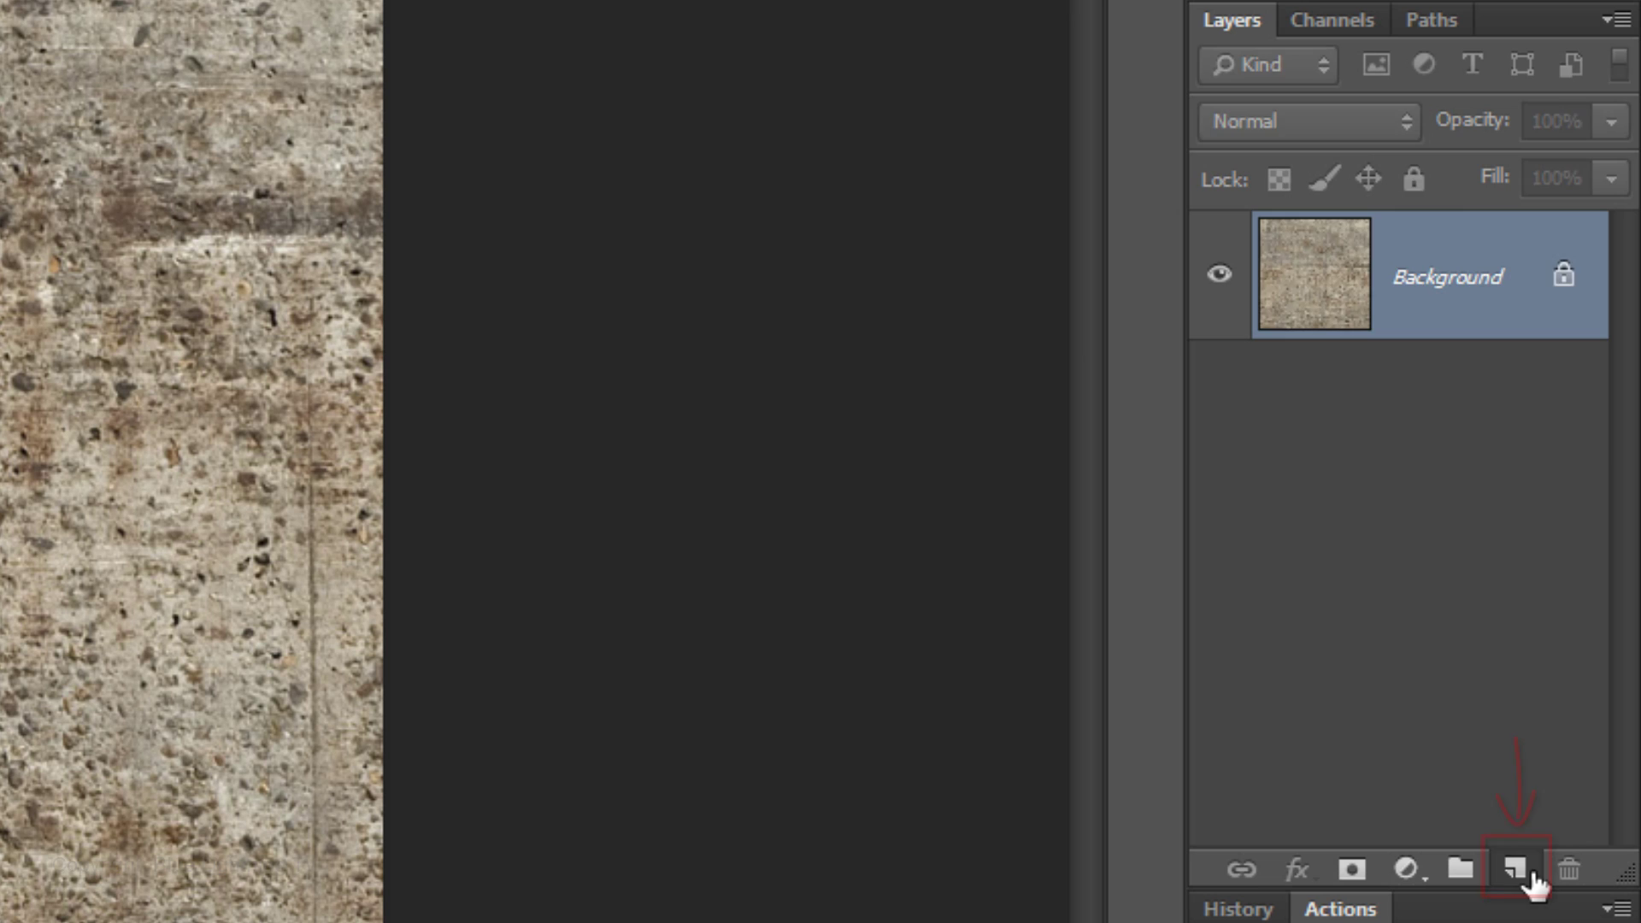
Add Layer 1 above the Background, reset default colours and fill it with white.
{"action": "left_click", "coordinate": [1533, 876]}
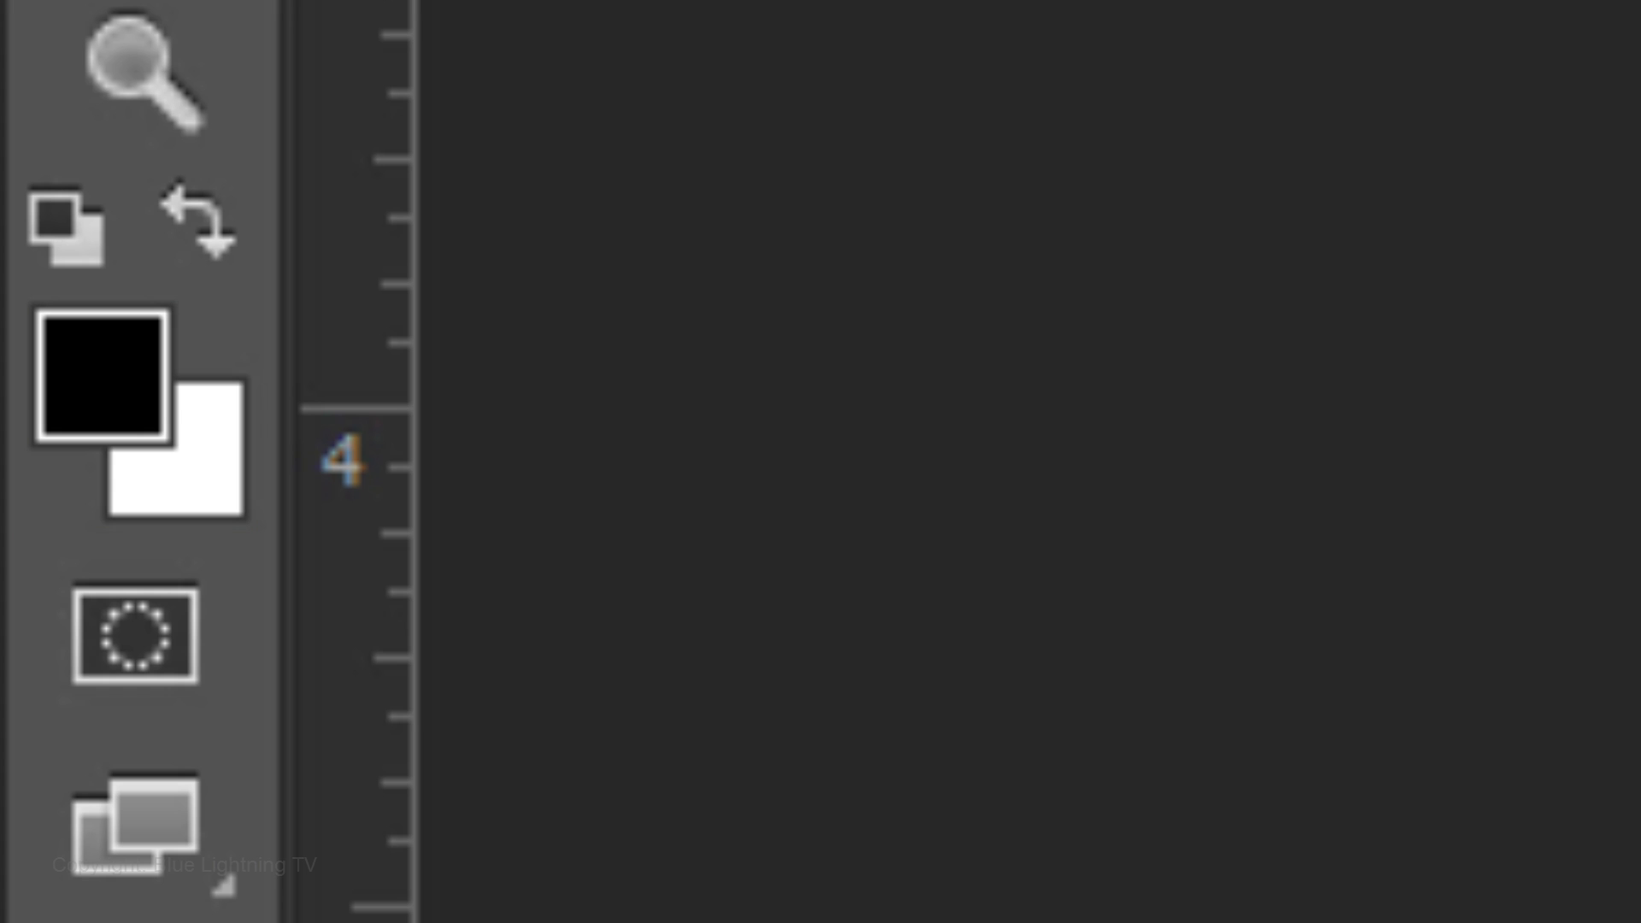
{"action": "key", "text": "d"}
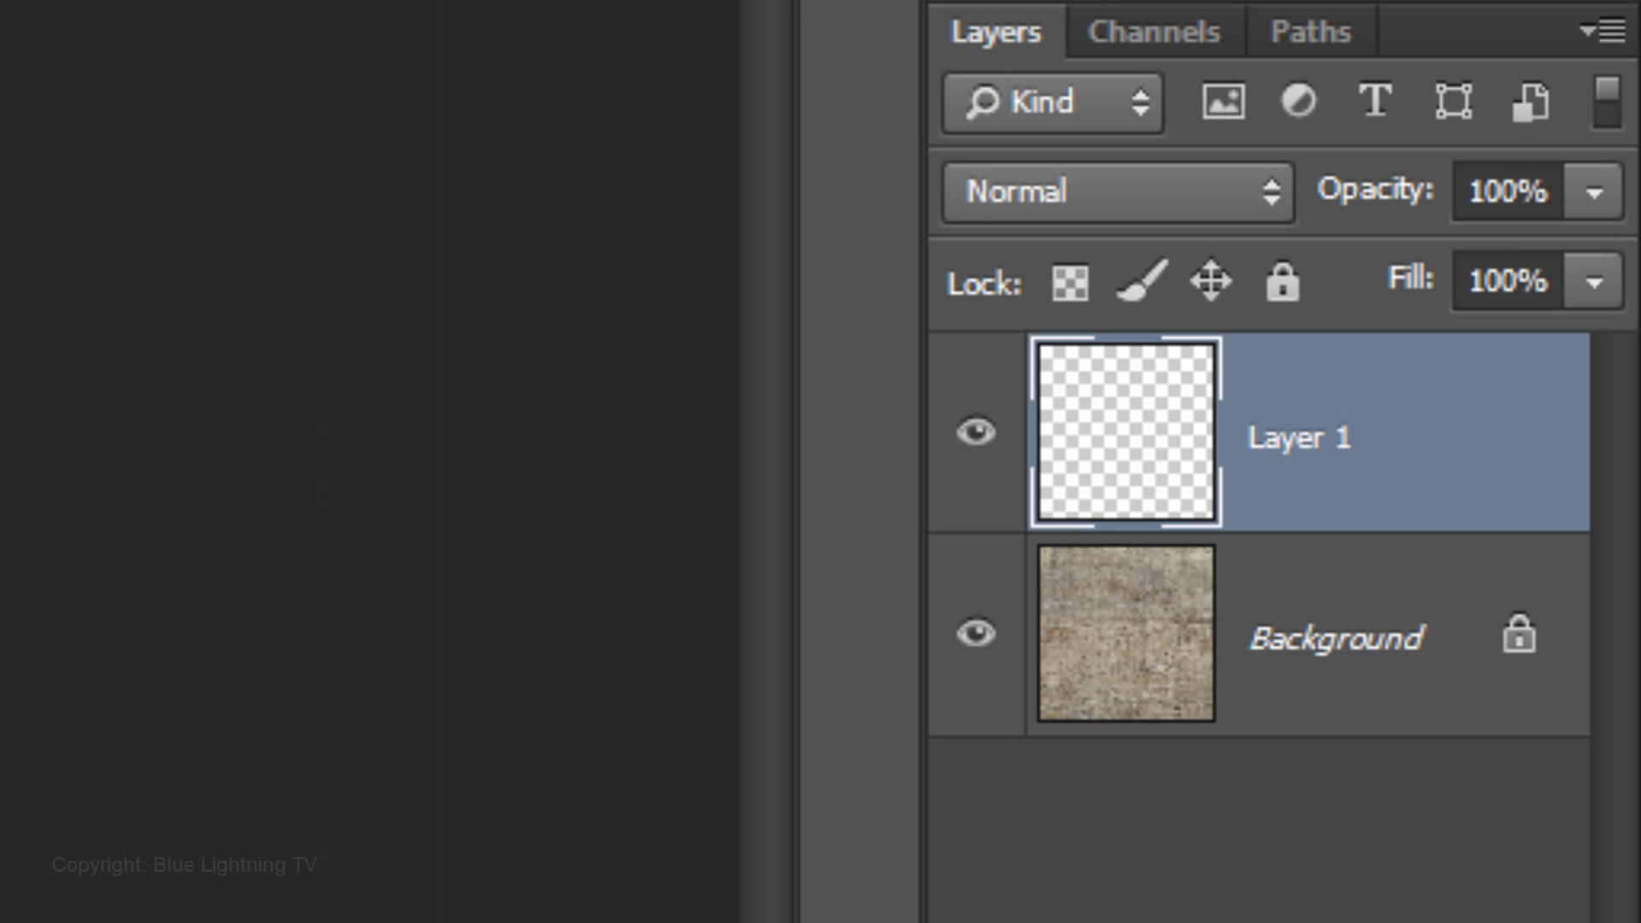
{"action": "key", "text": "ctrl+Delete"}
{"action": "key", "text": "ctrl+Delete"}
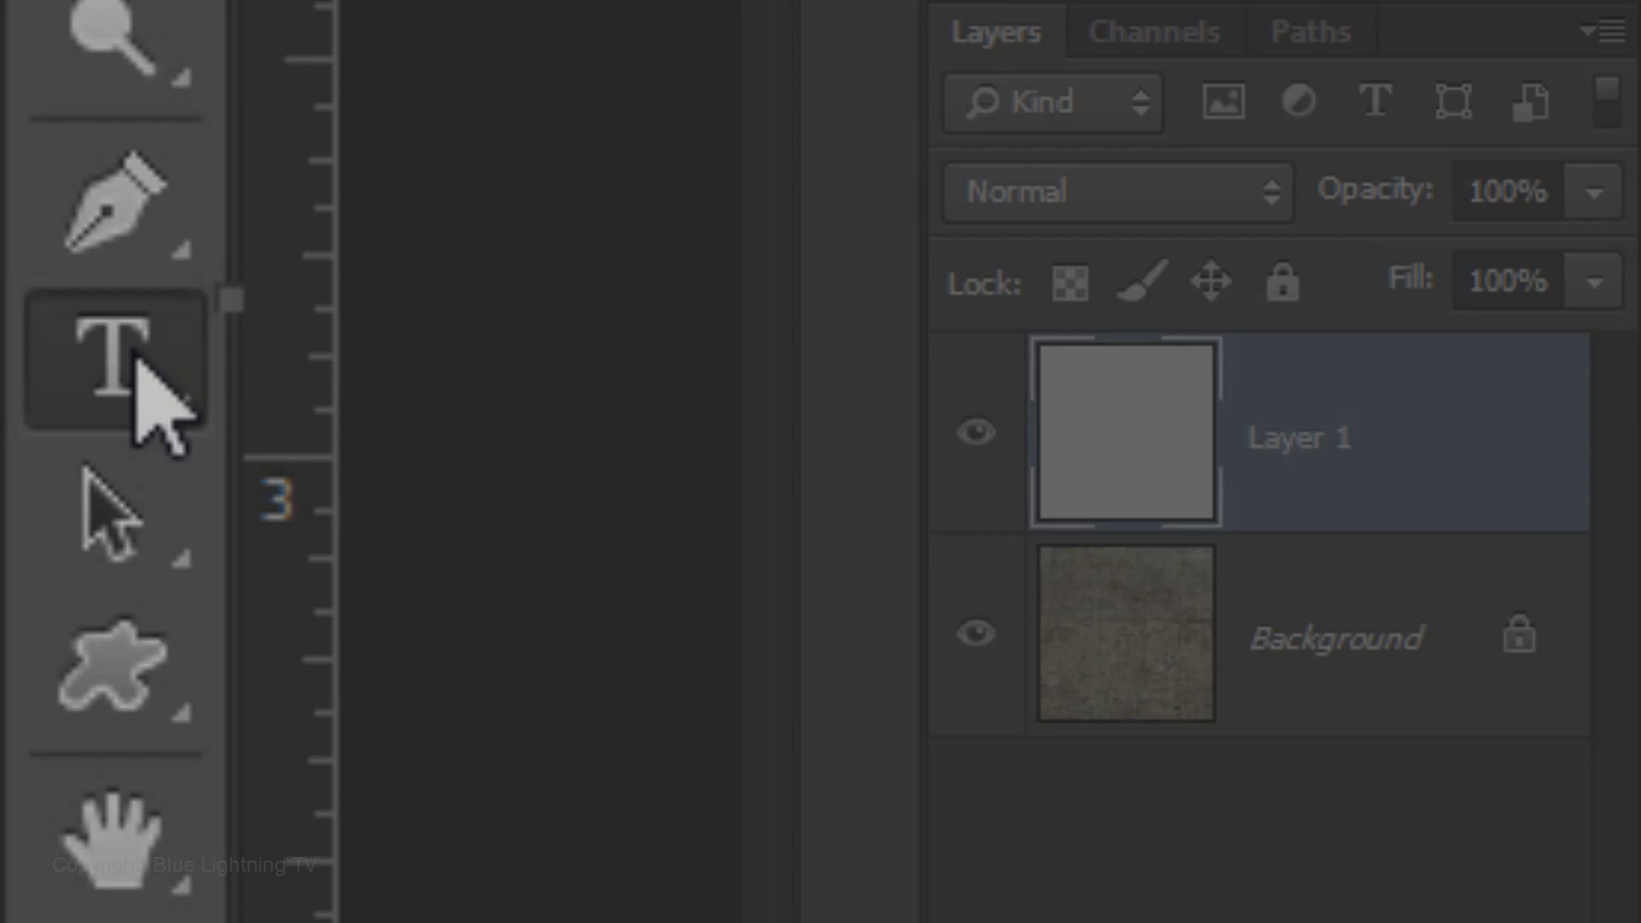
Select the Horizontal Type Tool with the Carnivalee Freakshow font.
{"action": "right_click", "coordinate": [136, 357]}
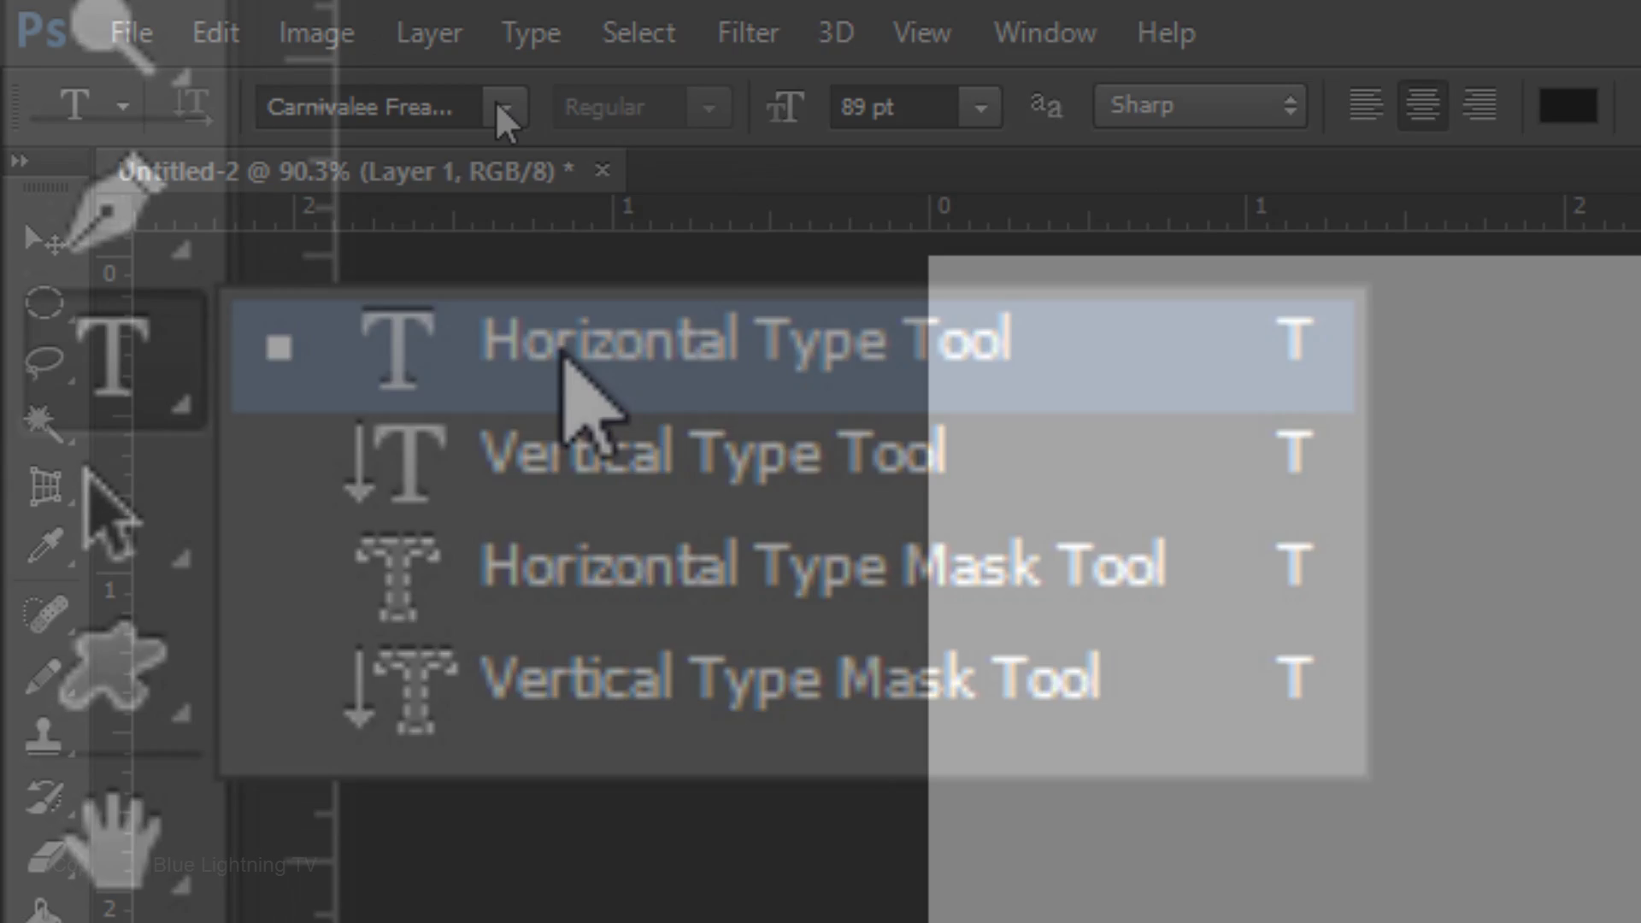
{"action": "left_click", "coordinate": [564, 358]}
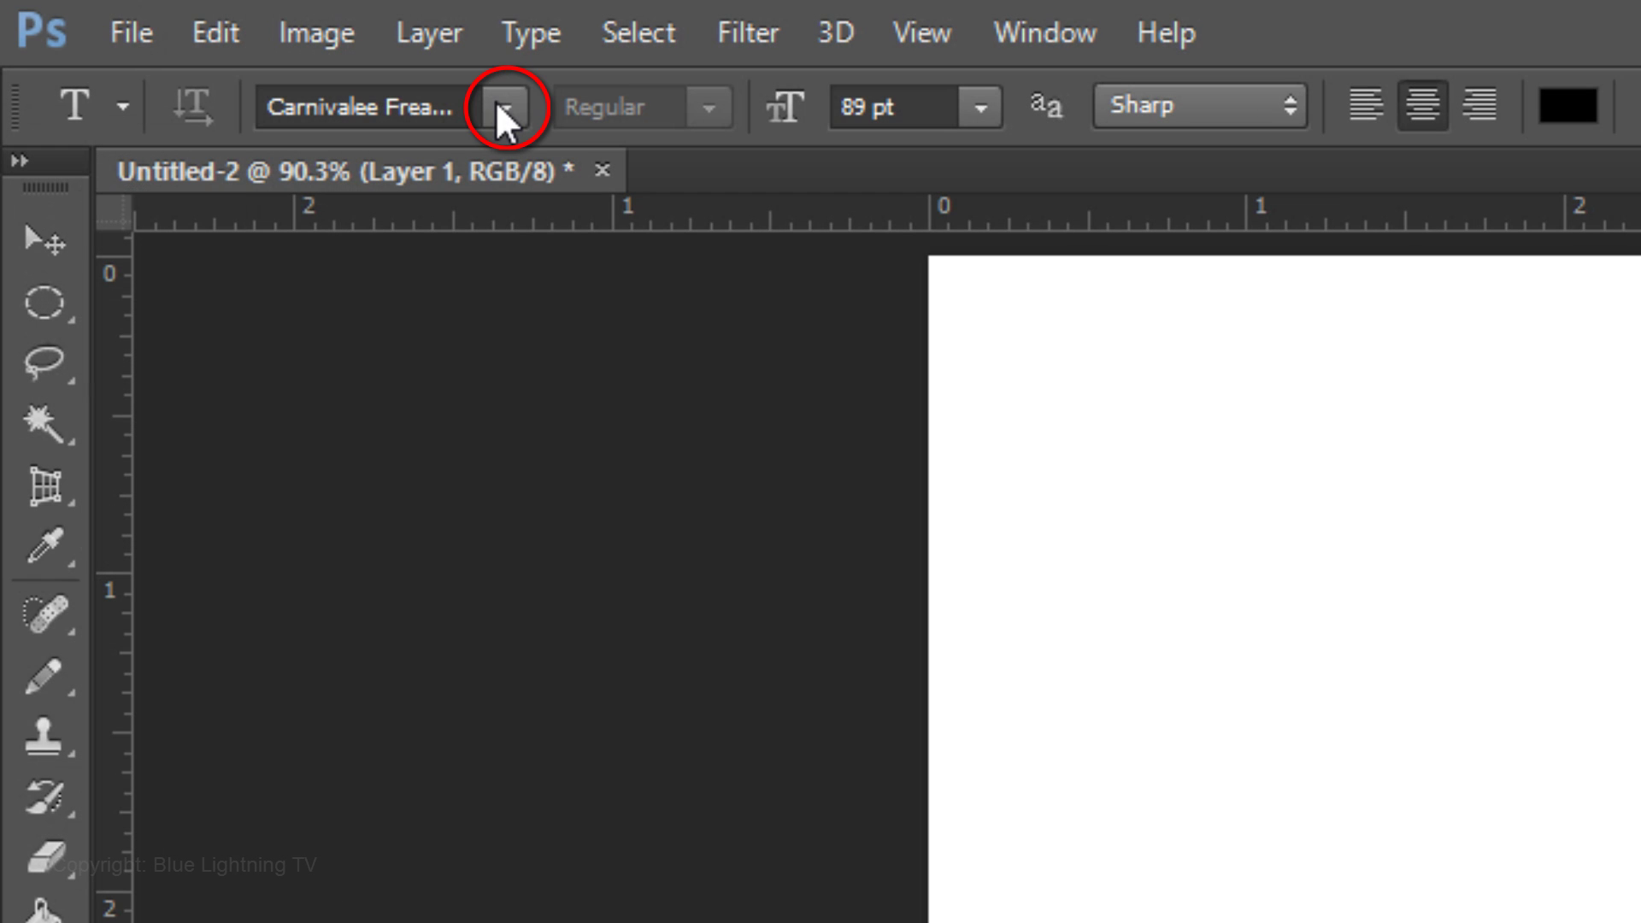
{"action": "left_click", "coordinate": [502, 108]}
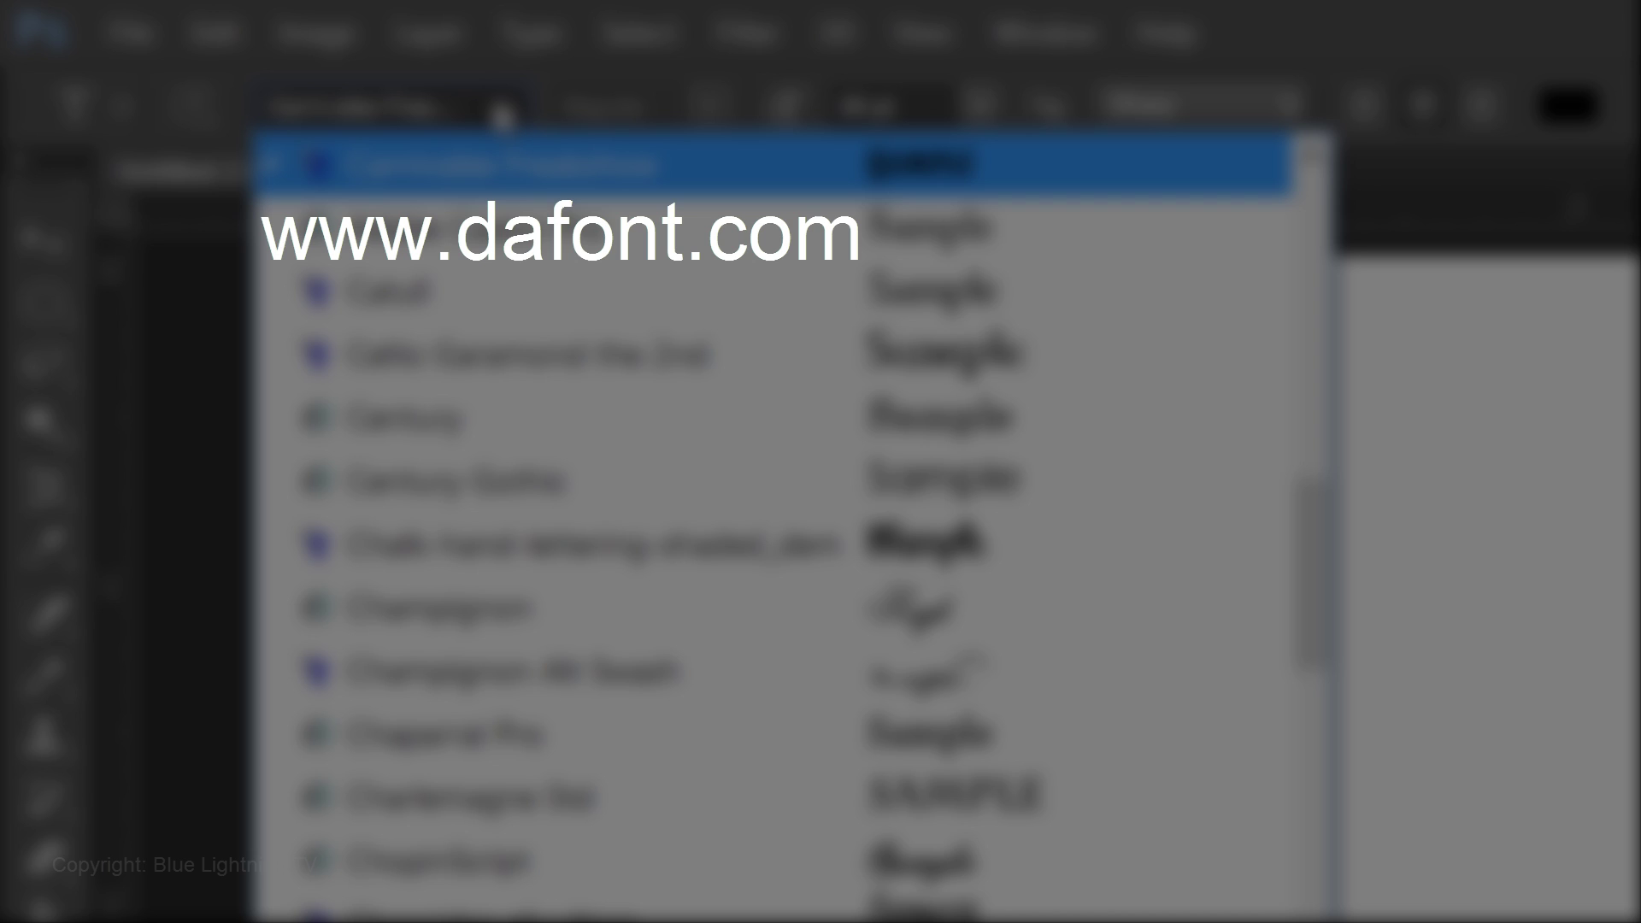
{"action": "left_click", "coordinate": [504, 110]}
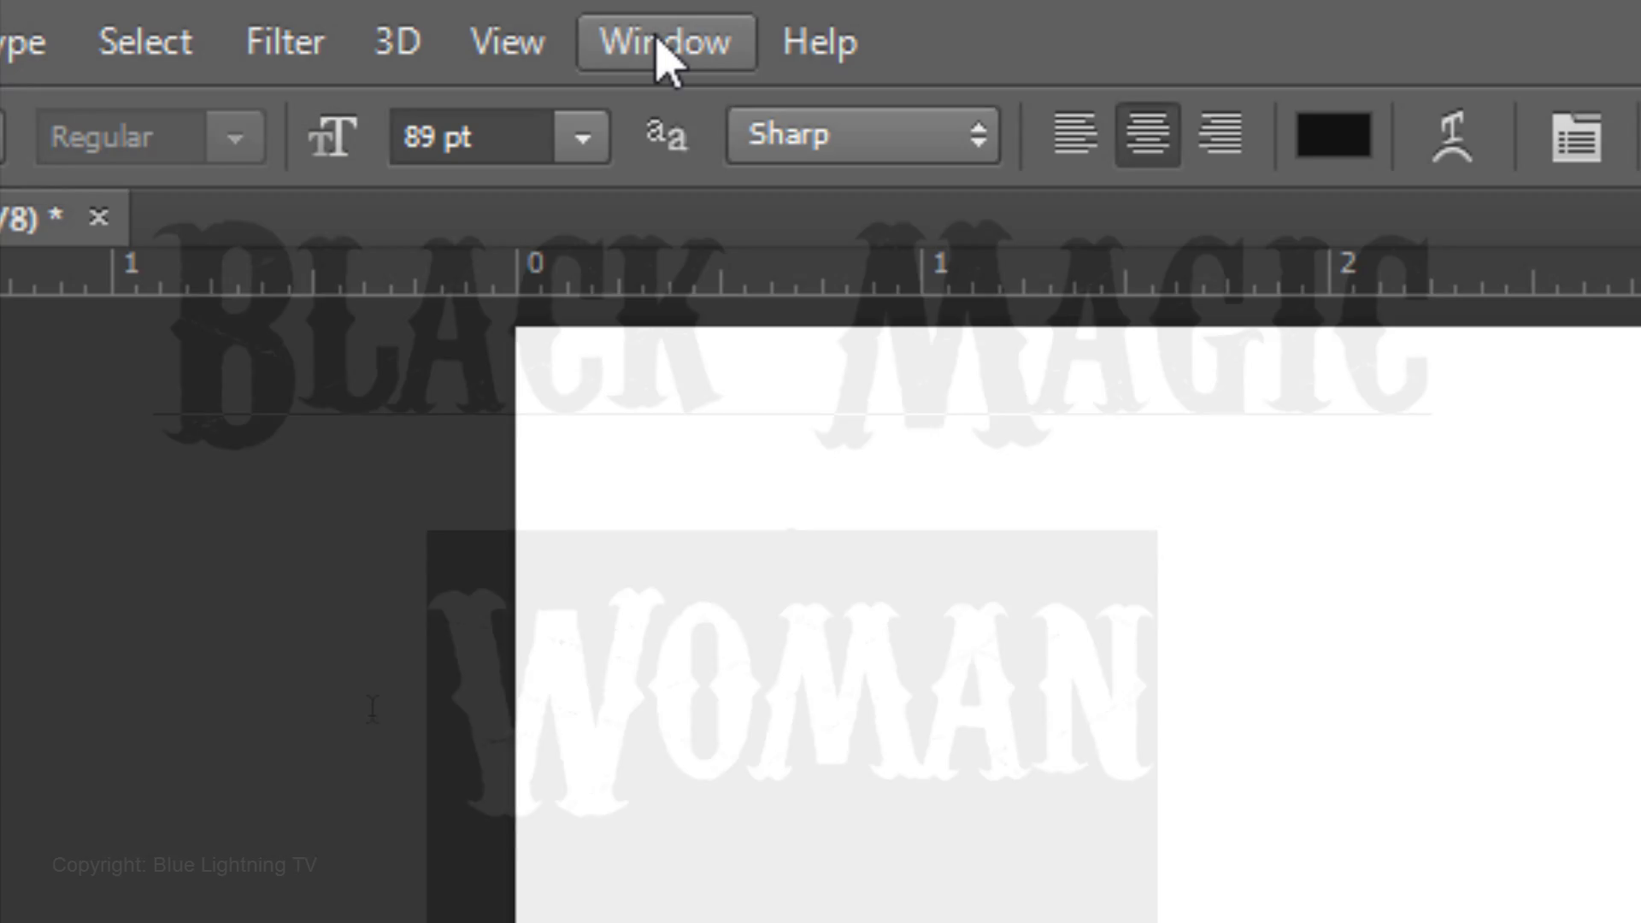
Open the Character panel from the Window menu.
{"action": "left_click", "coordinate": [663, 43]}
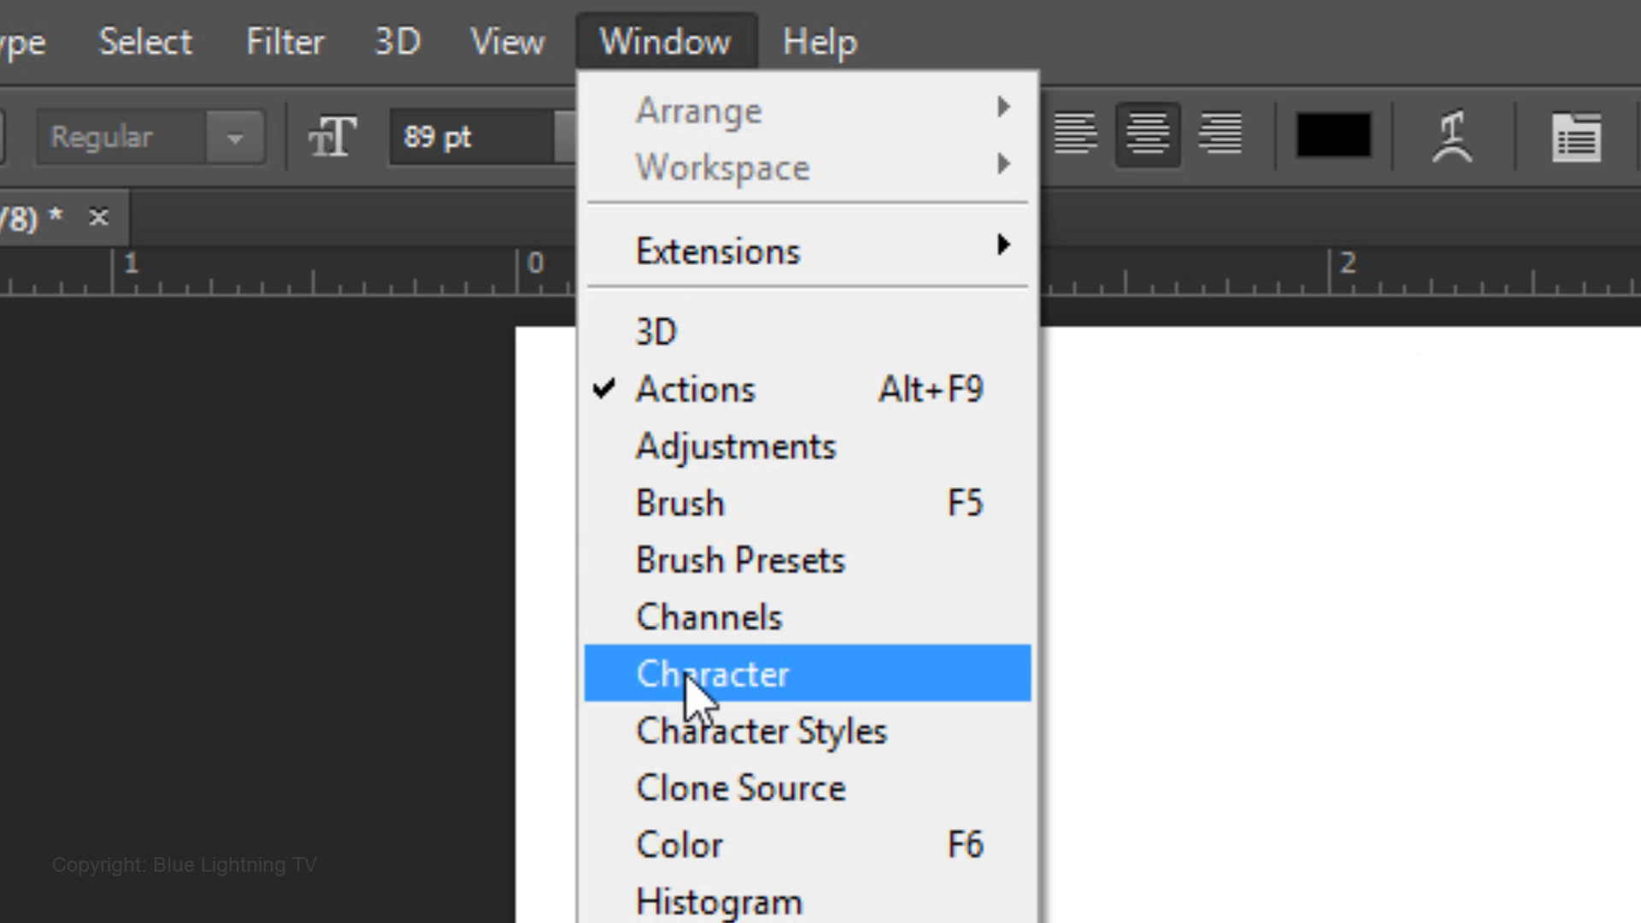
{"action": "left_click", "coordinate": [689, 675]}
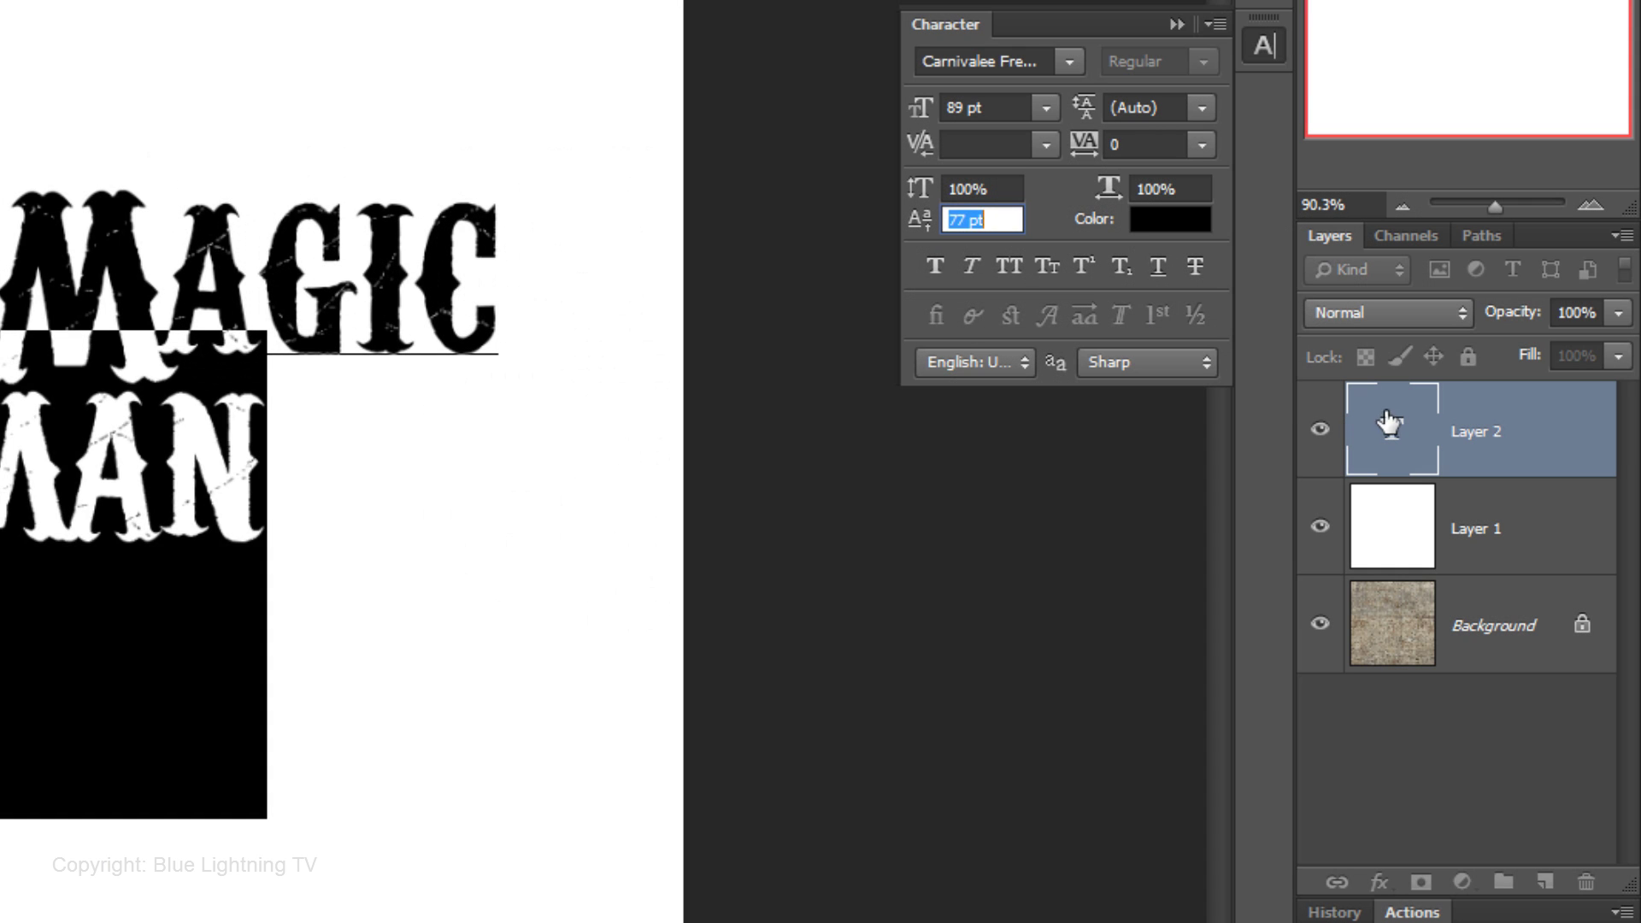
Commit the title text and give it a white 14 px Stroke layer effect.
{"action": "left_click", "coordinate": [1391, 430]}
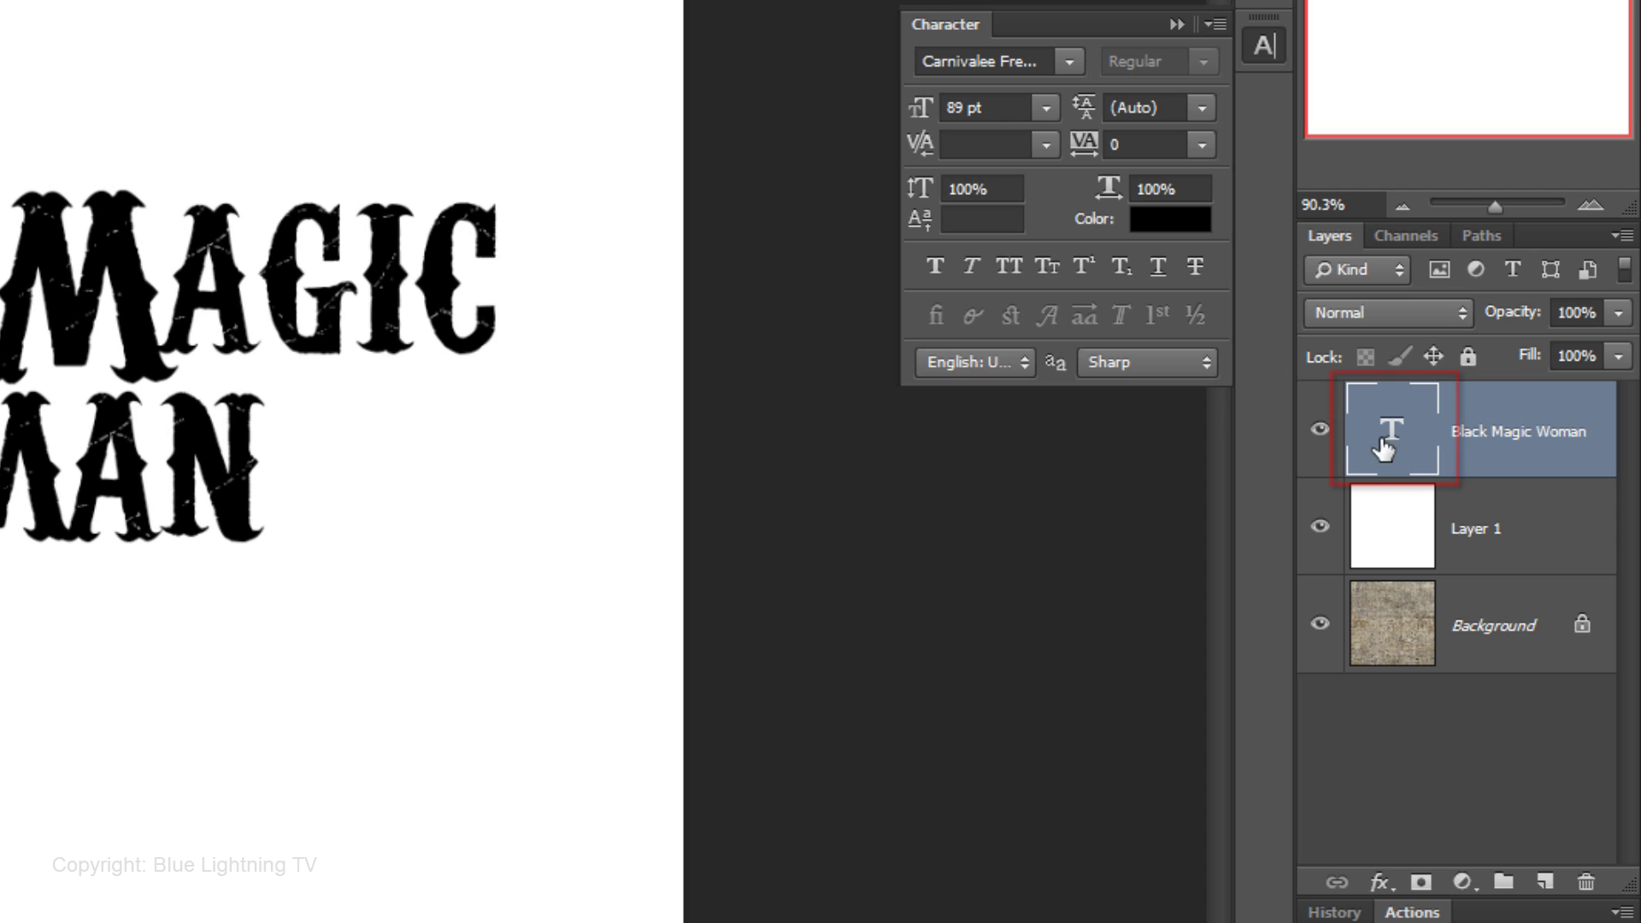
{"action": "left_click", "coordinate": [1380, 885]}
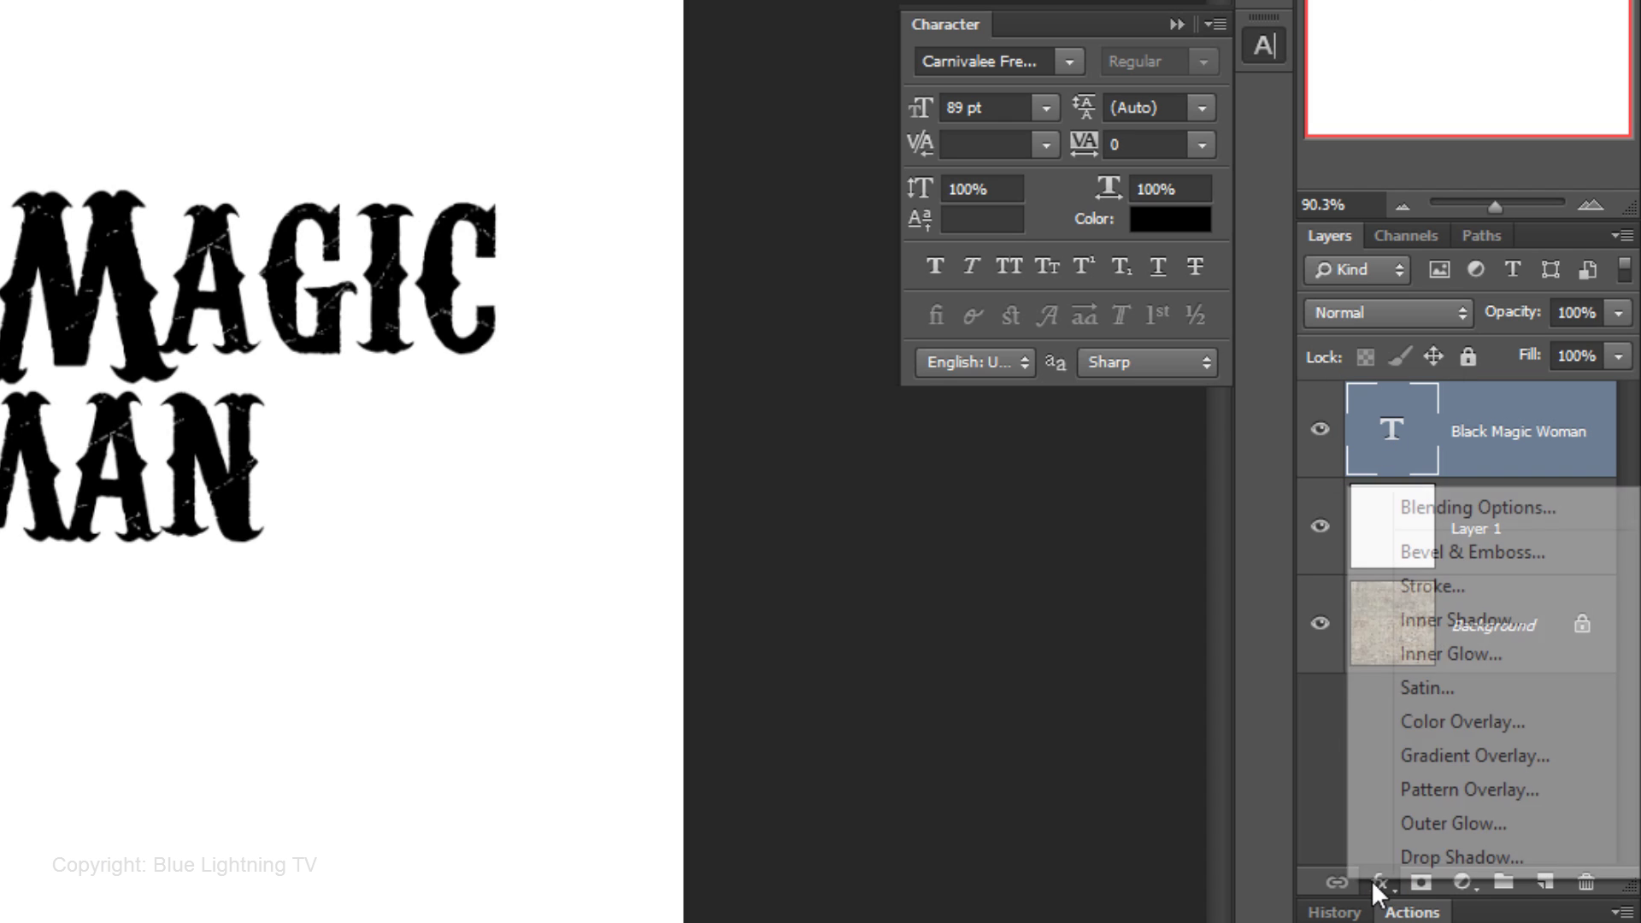
{"action": "left_click", "coordinate": [1421, 588]}
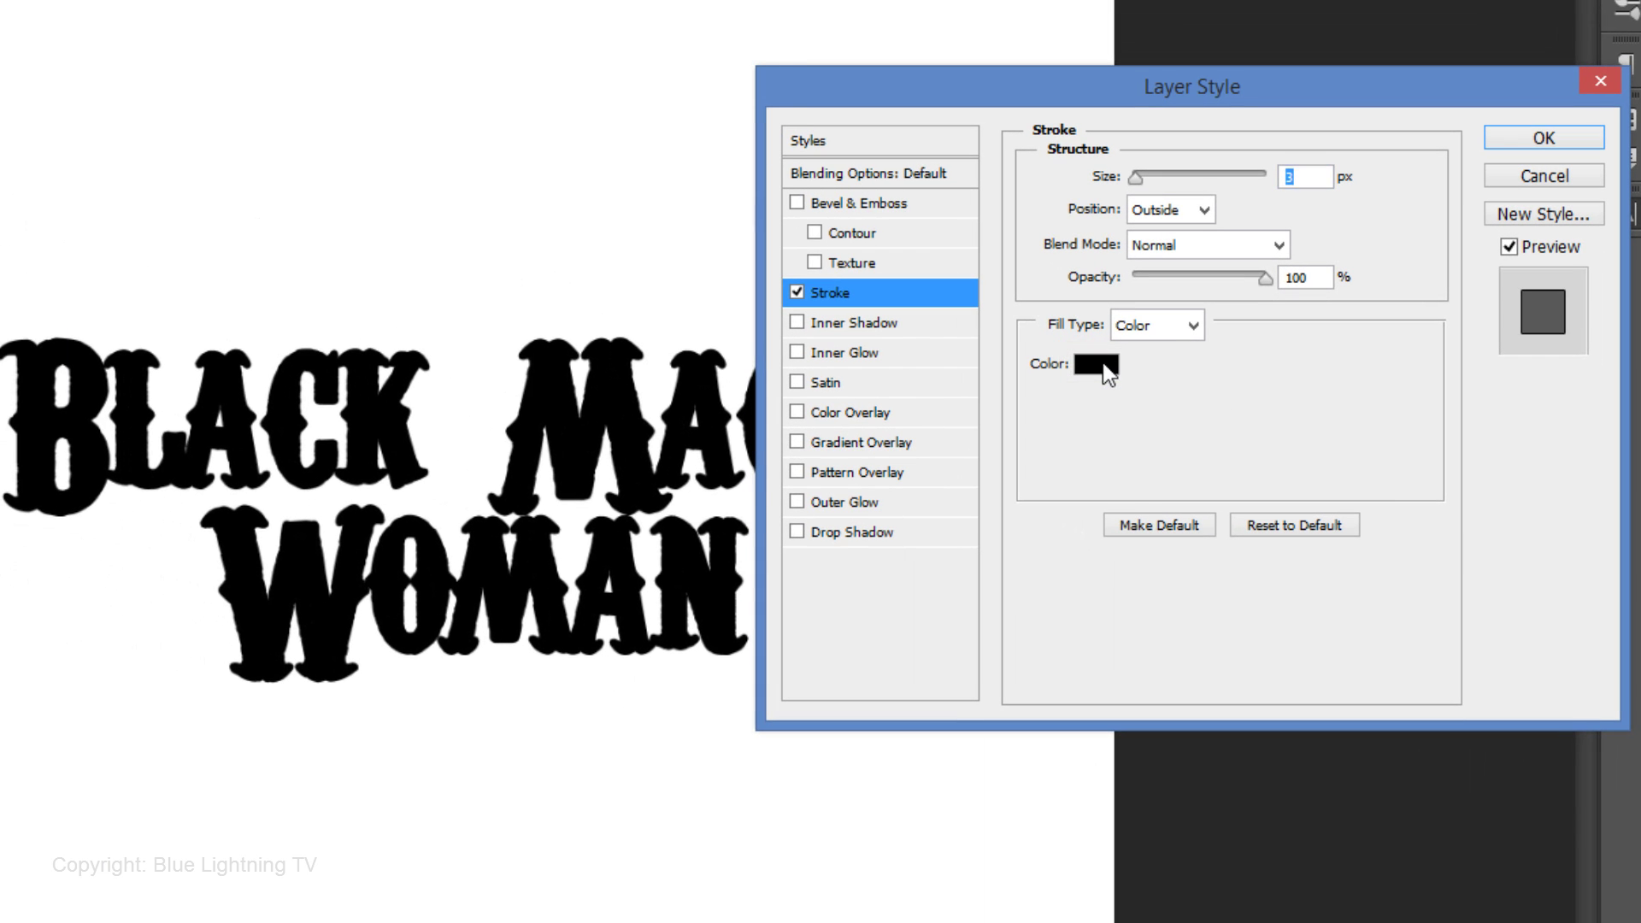
{"action": "left_click", "coordinate": [1097, 365]}
{"action": "left_click", "coordinate": [68, 109]}
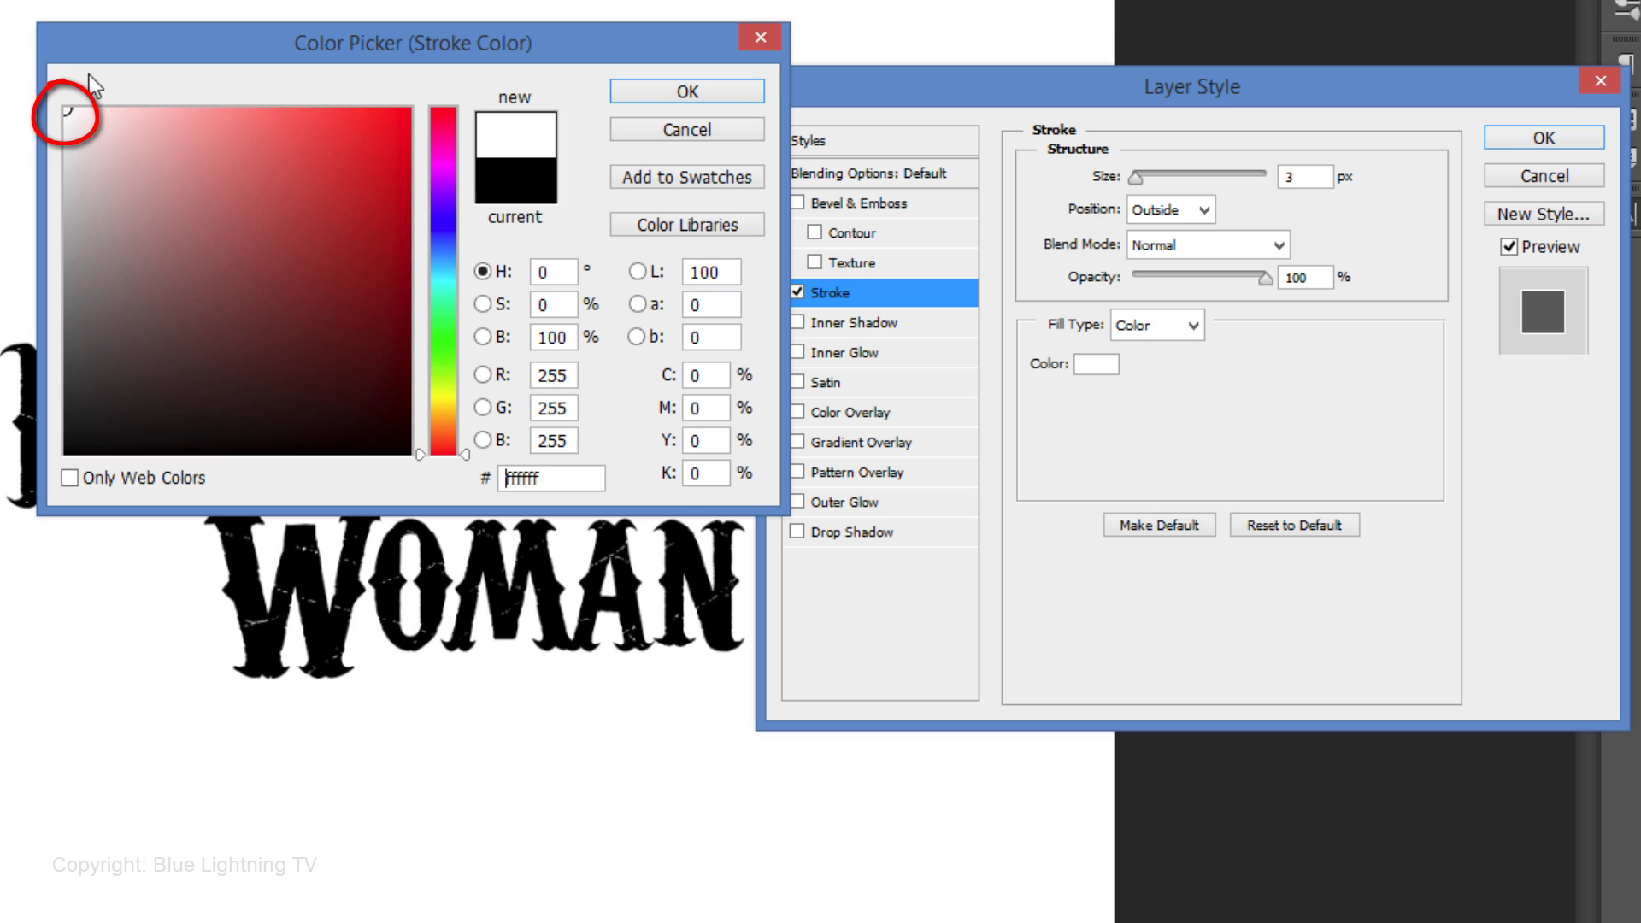
{"action": "left_click", "coordinate": [709, 101]}
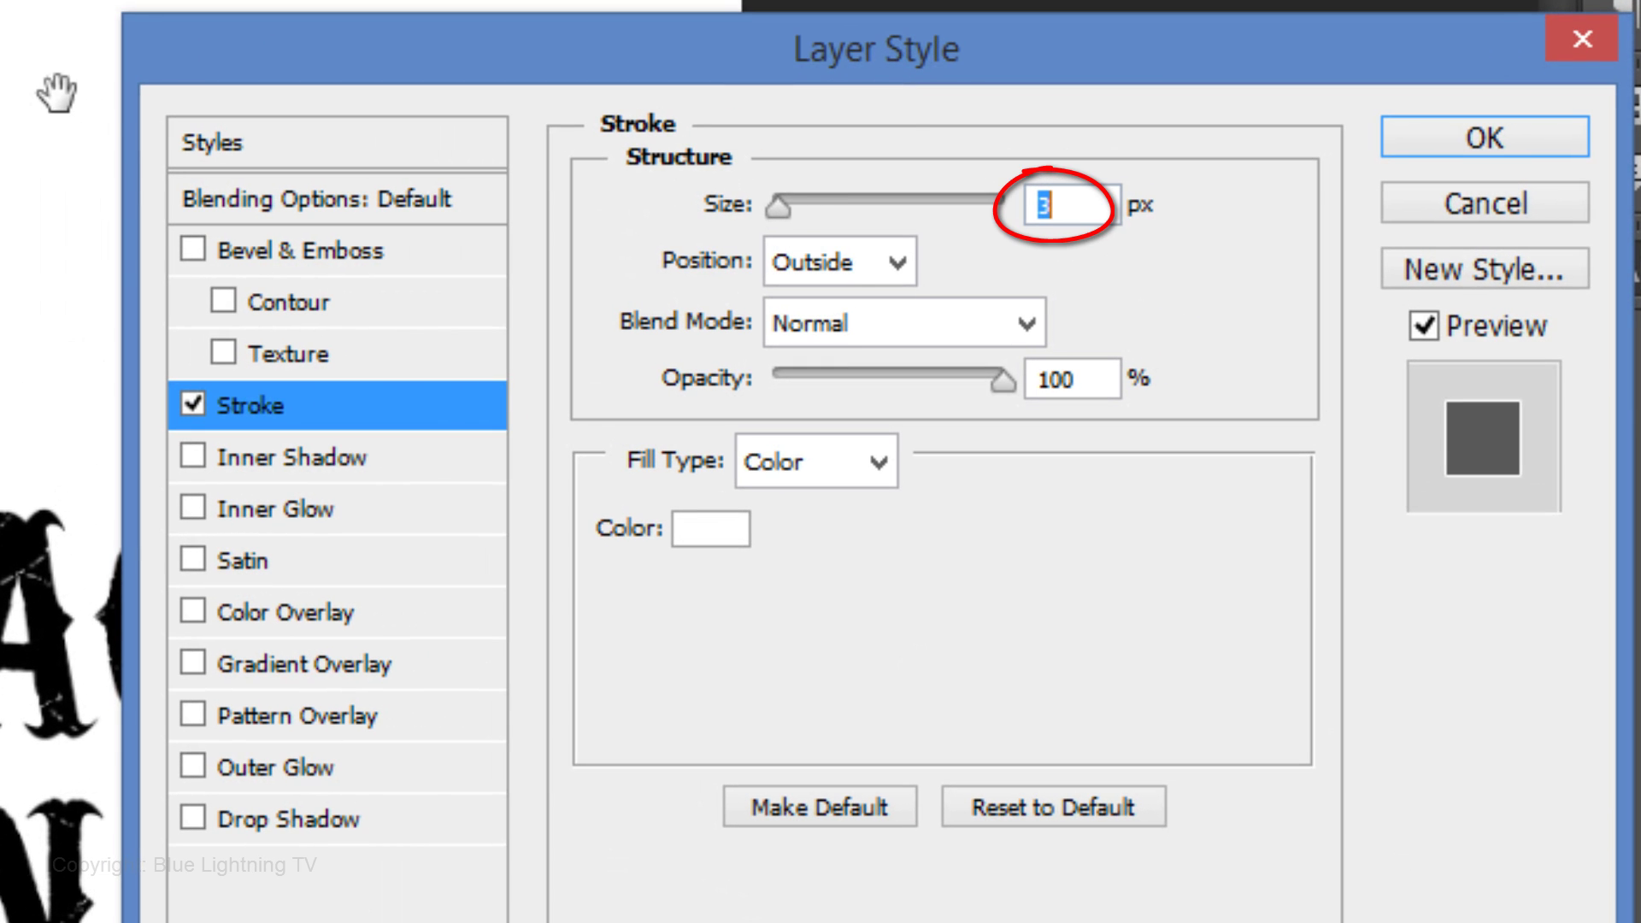
{"action": "type", "text": "14"}
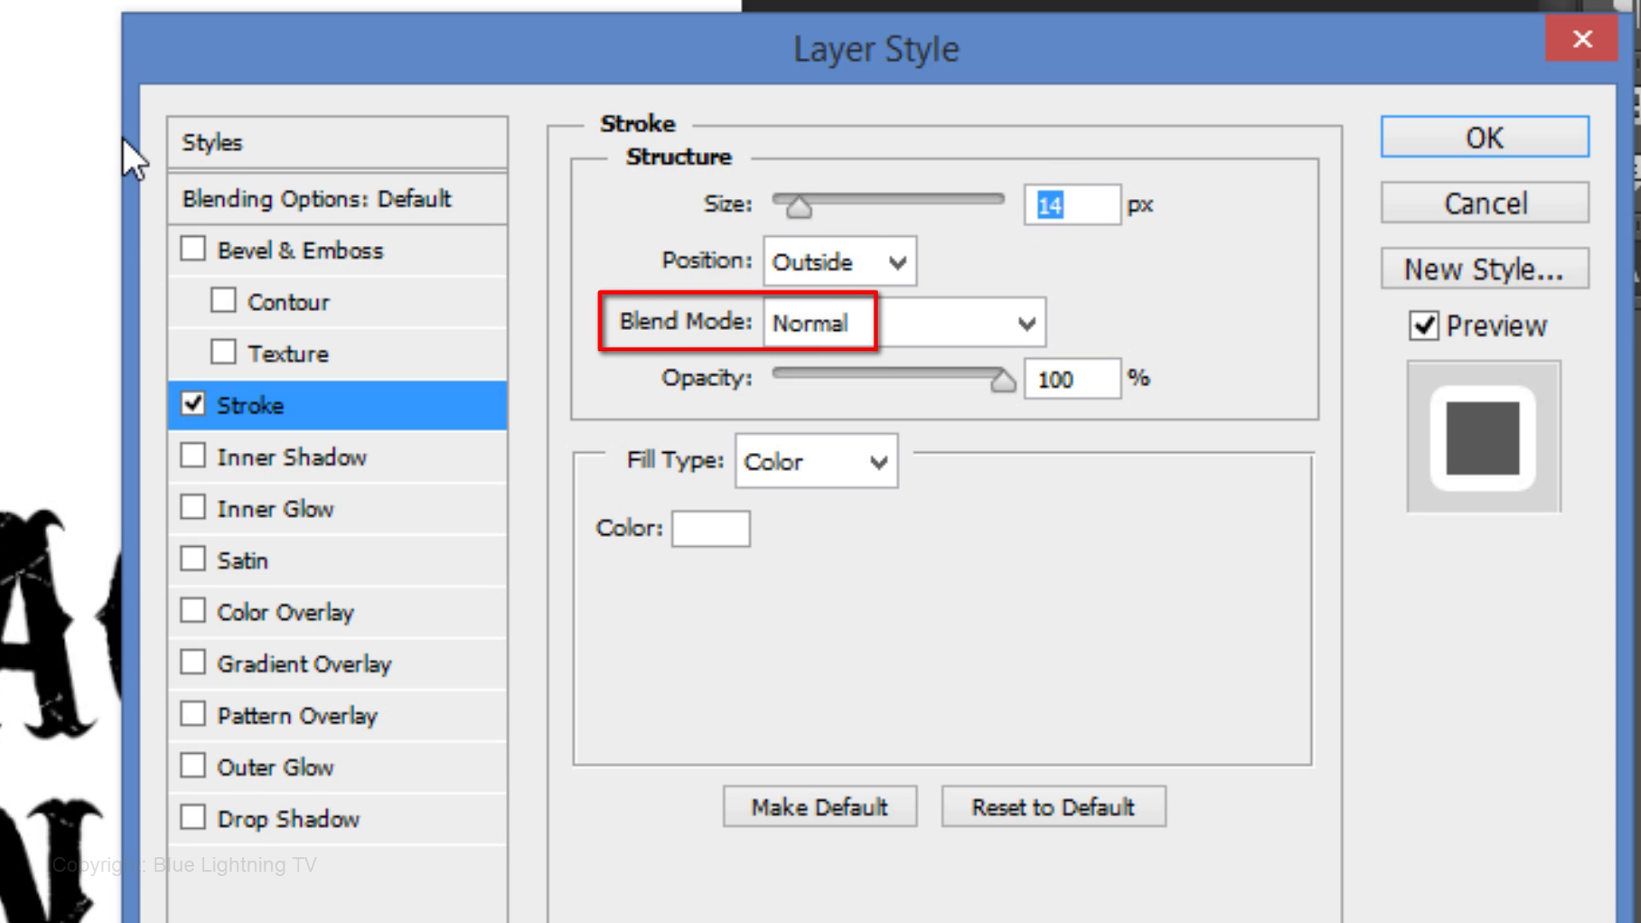
{"action": "left_click", "coordinate": [1452, 143]}
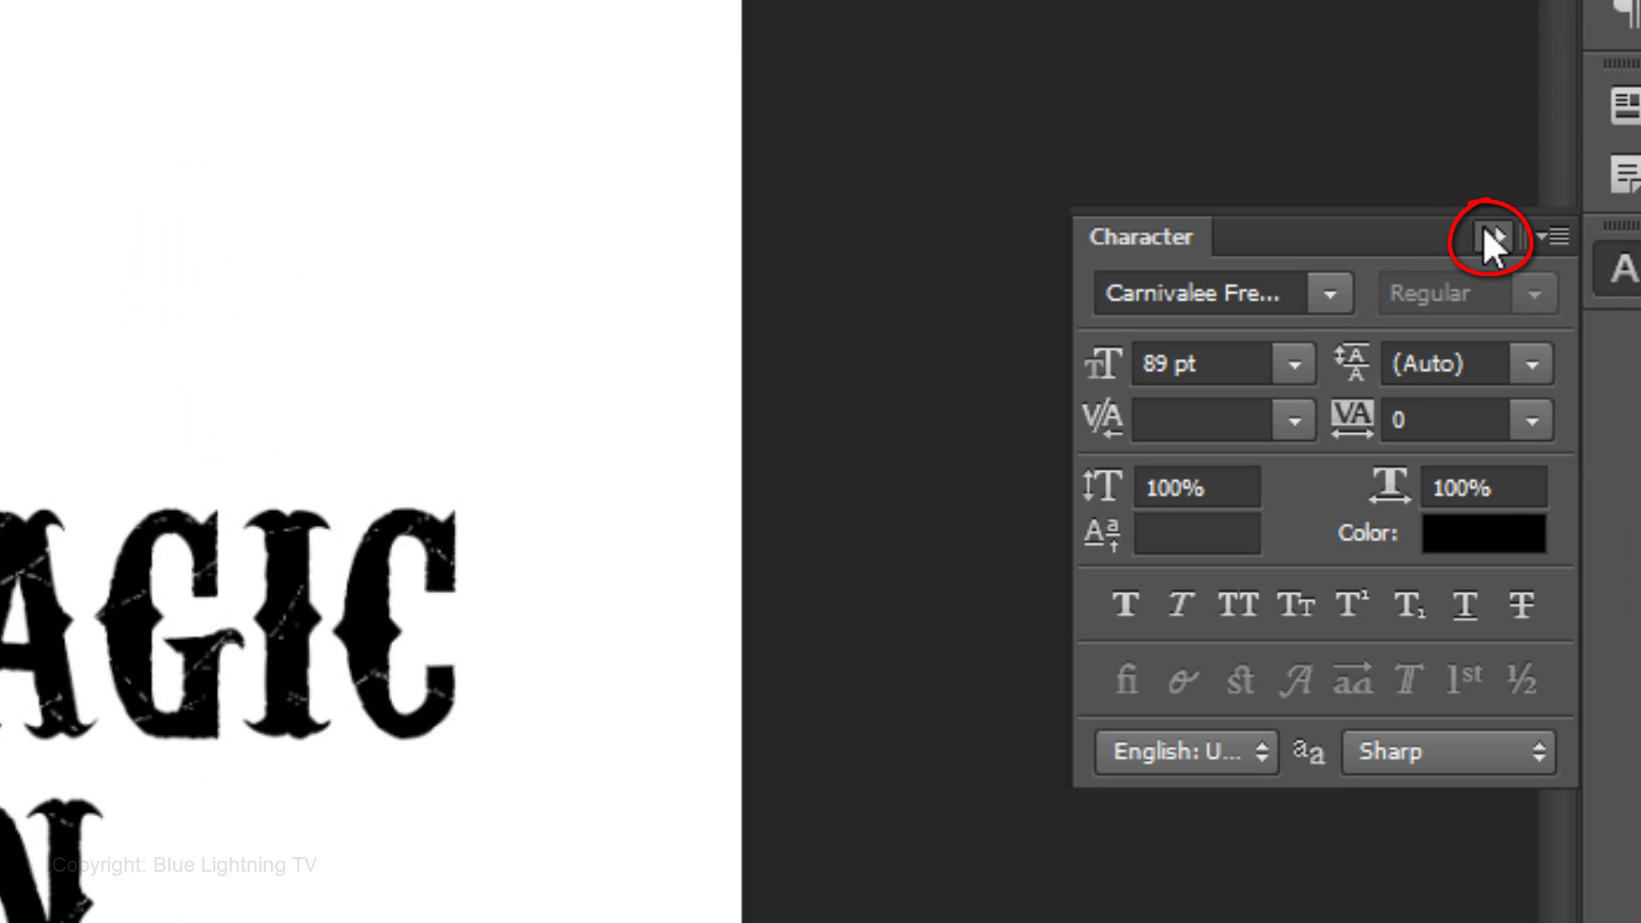
Collapse the Character panel, hide the title layer and select Layer 1.
{"action": "left_click", "coordinate": [1487, 232]}
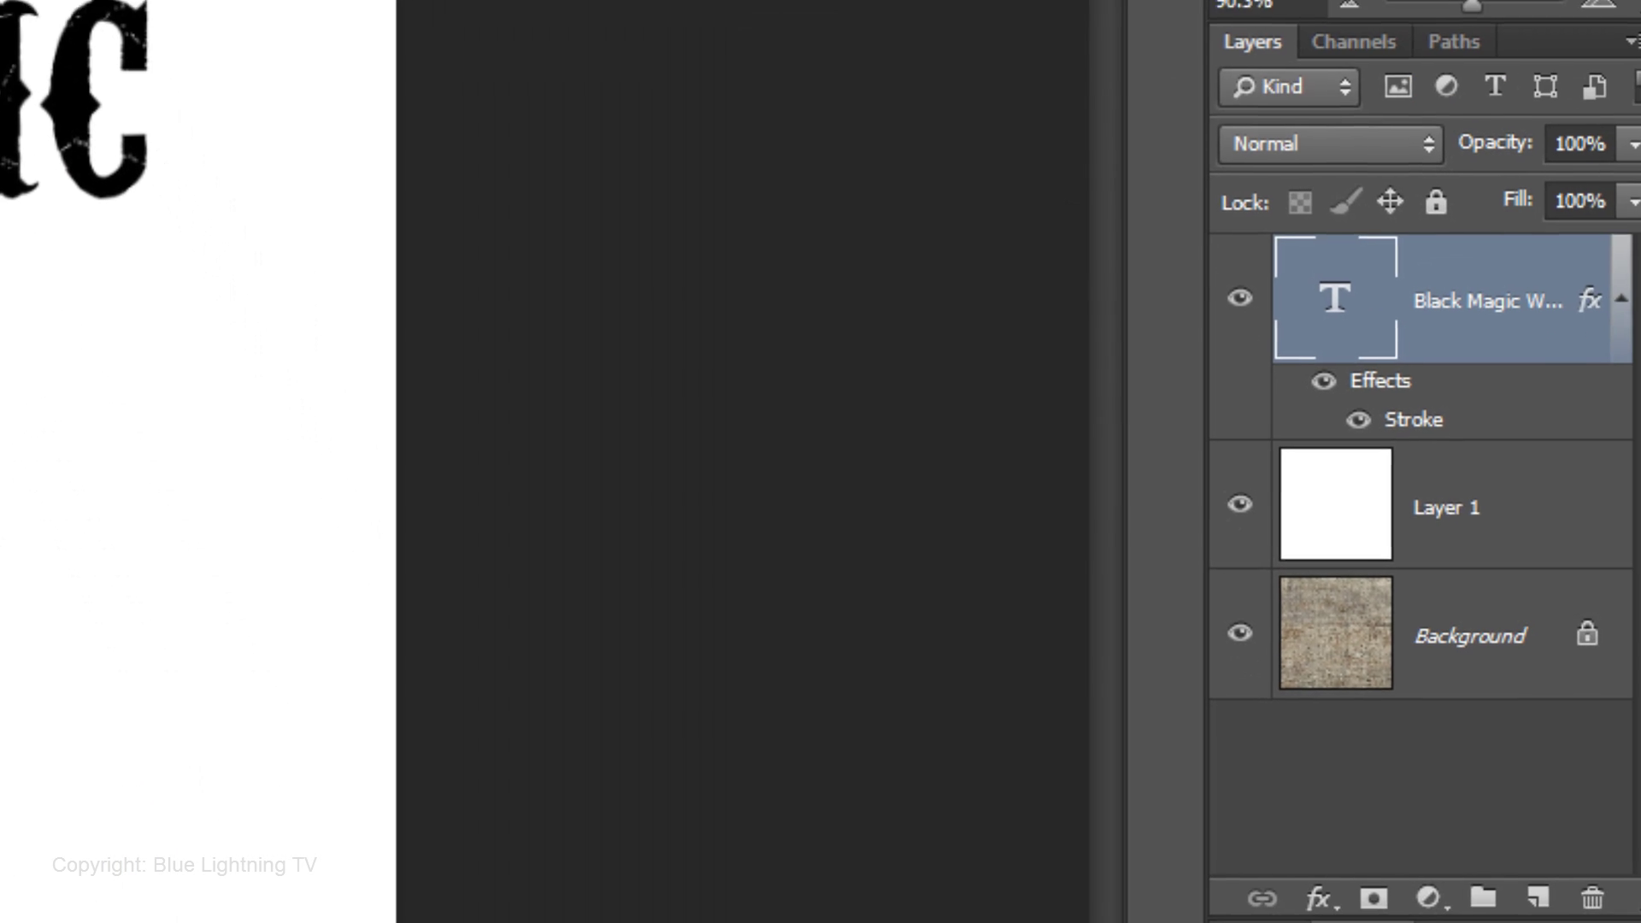
{"action": "left_click", "coordinate": [1244, 295]}
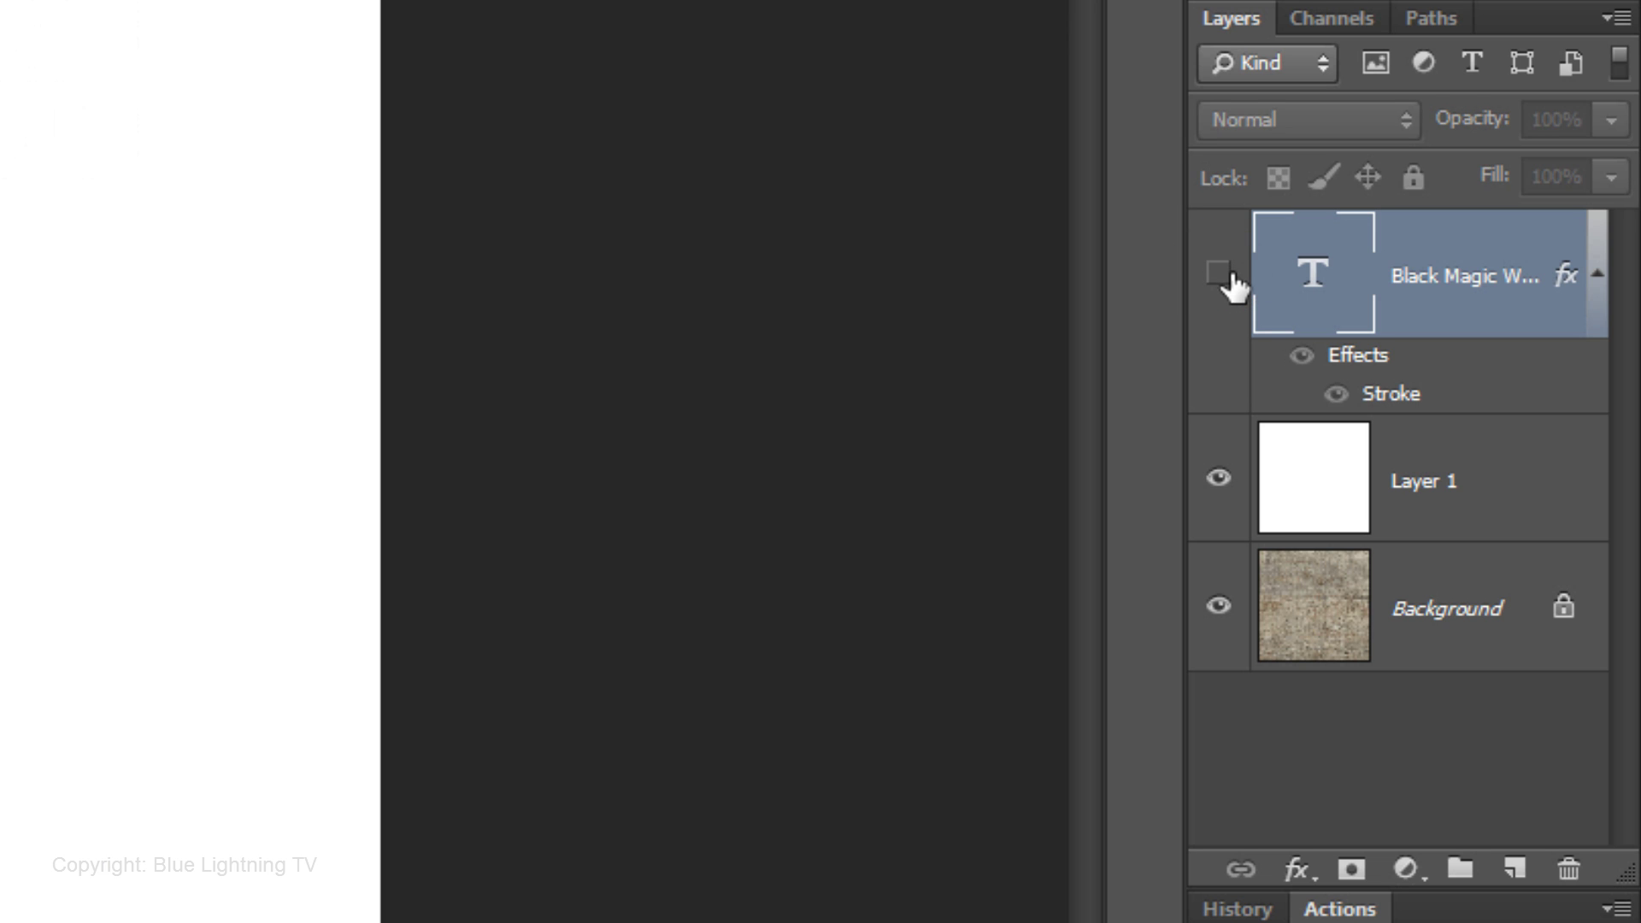
{"action": "left_click", "coordinate": [1308, 498]}
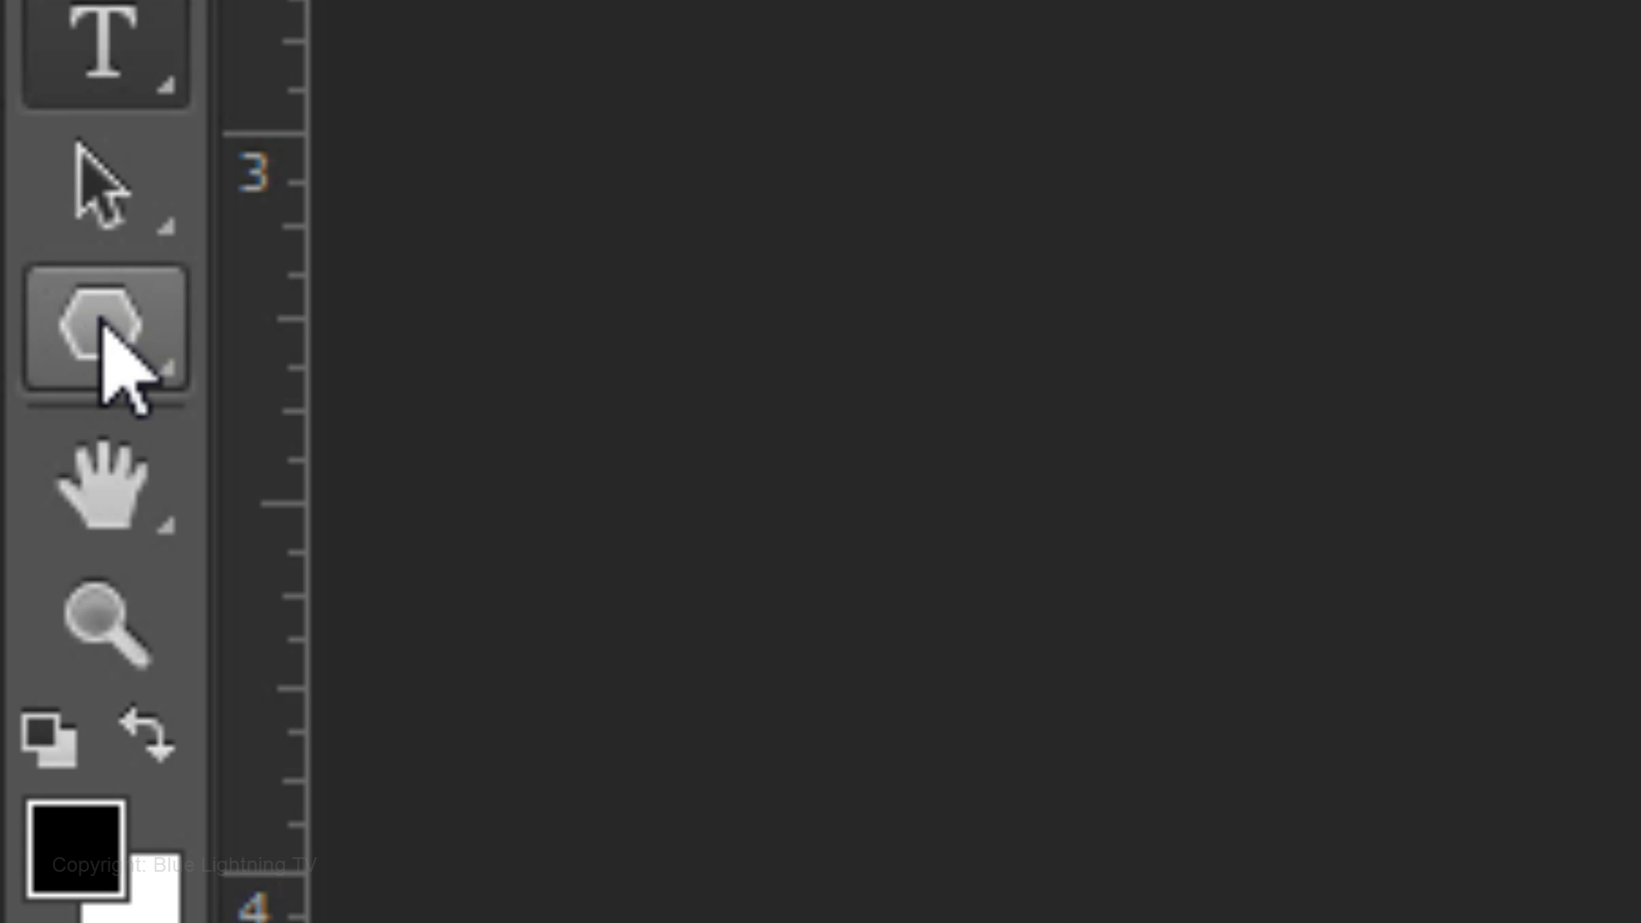
Set up the Polygon tool with black fill, no stroke and star options.
{"action": "right_click", "coordinate": [101, 324]}
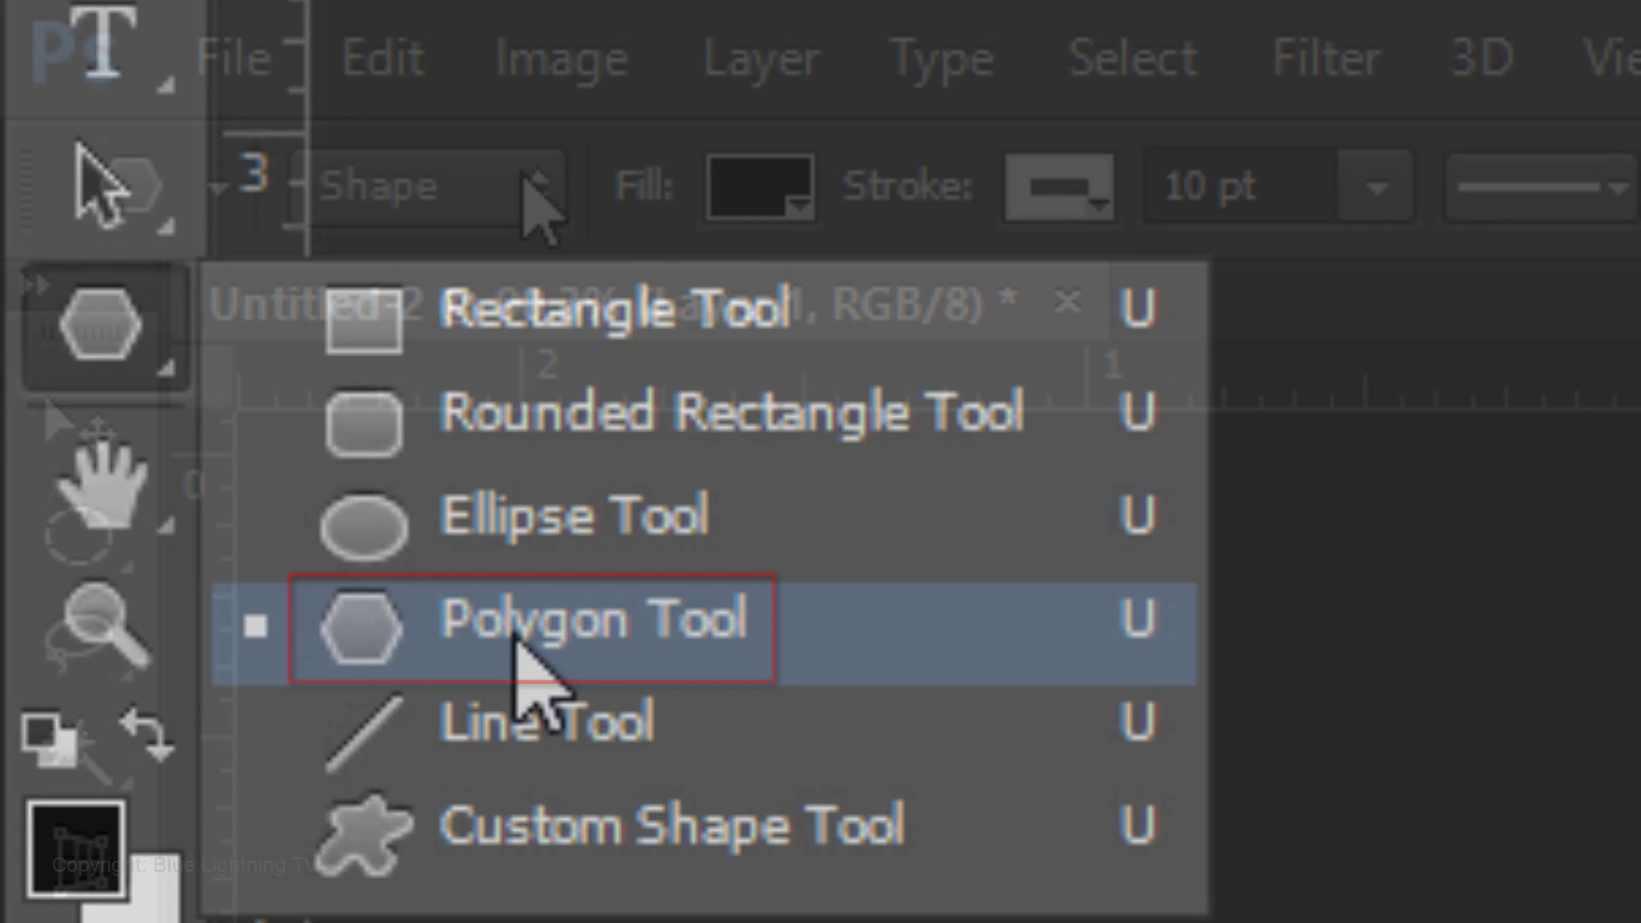
{"action": "left_click", "coordinate": [517, 637]}
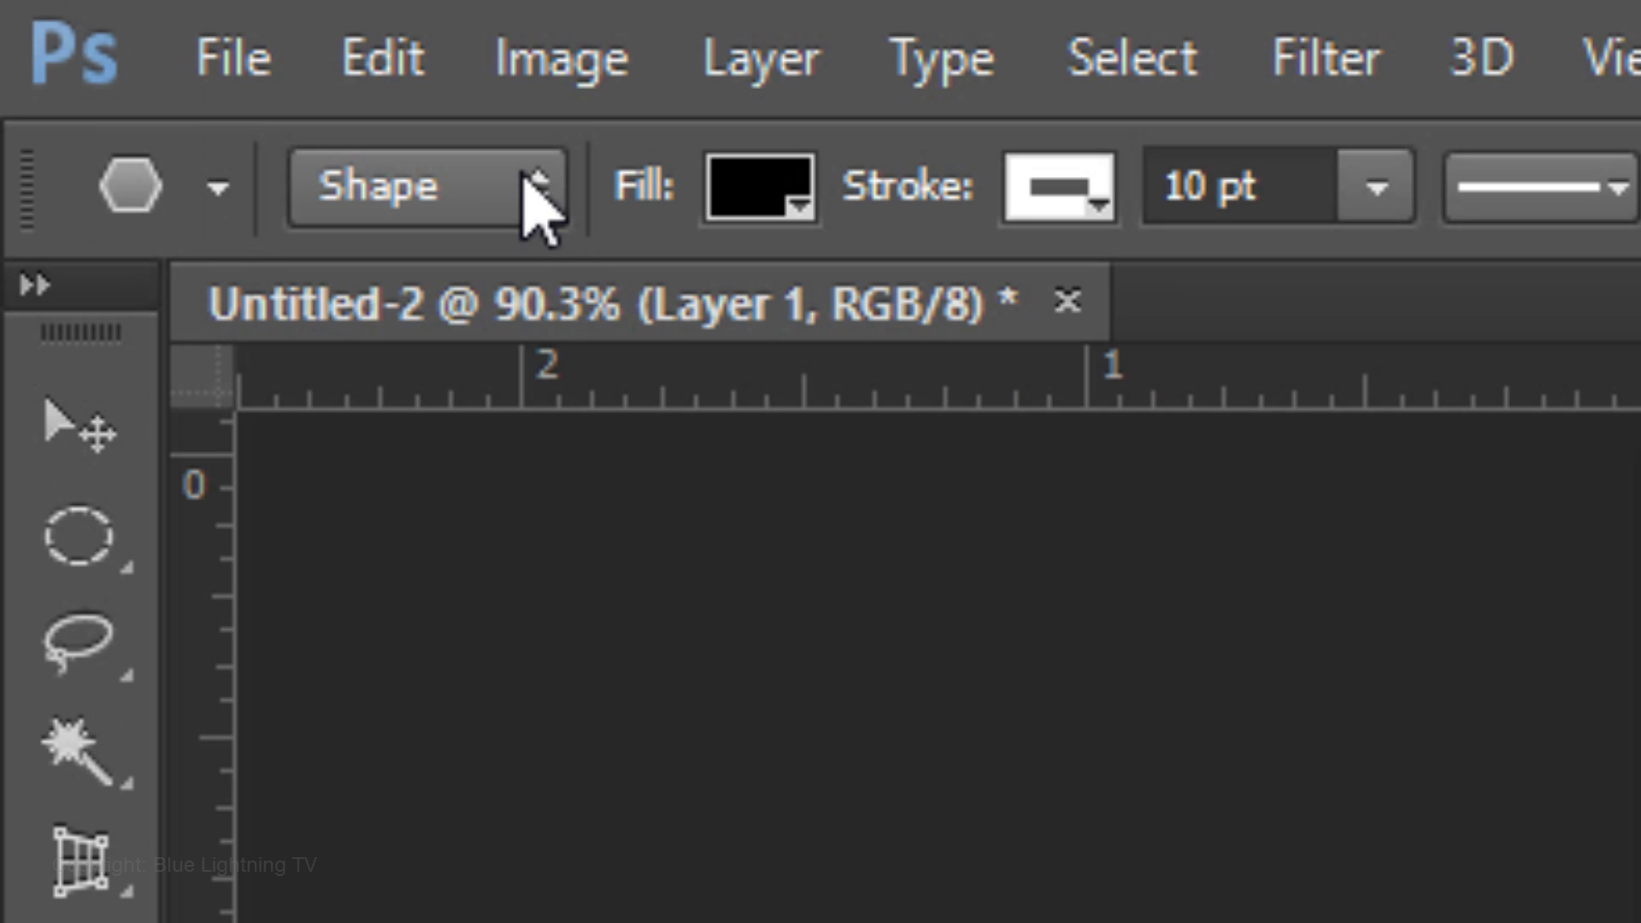
{"action": "left_click", "coordinate": [524, 174]}
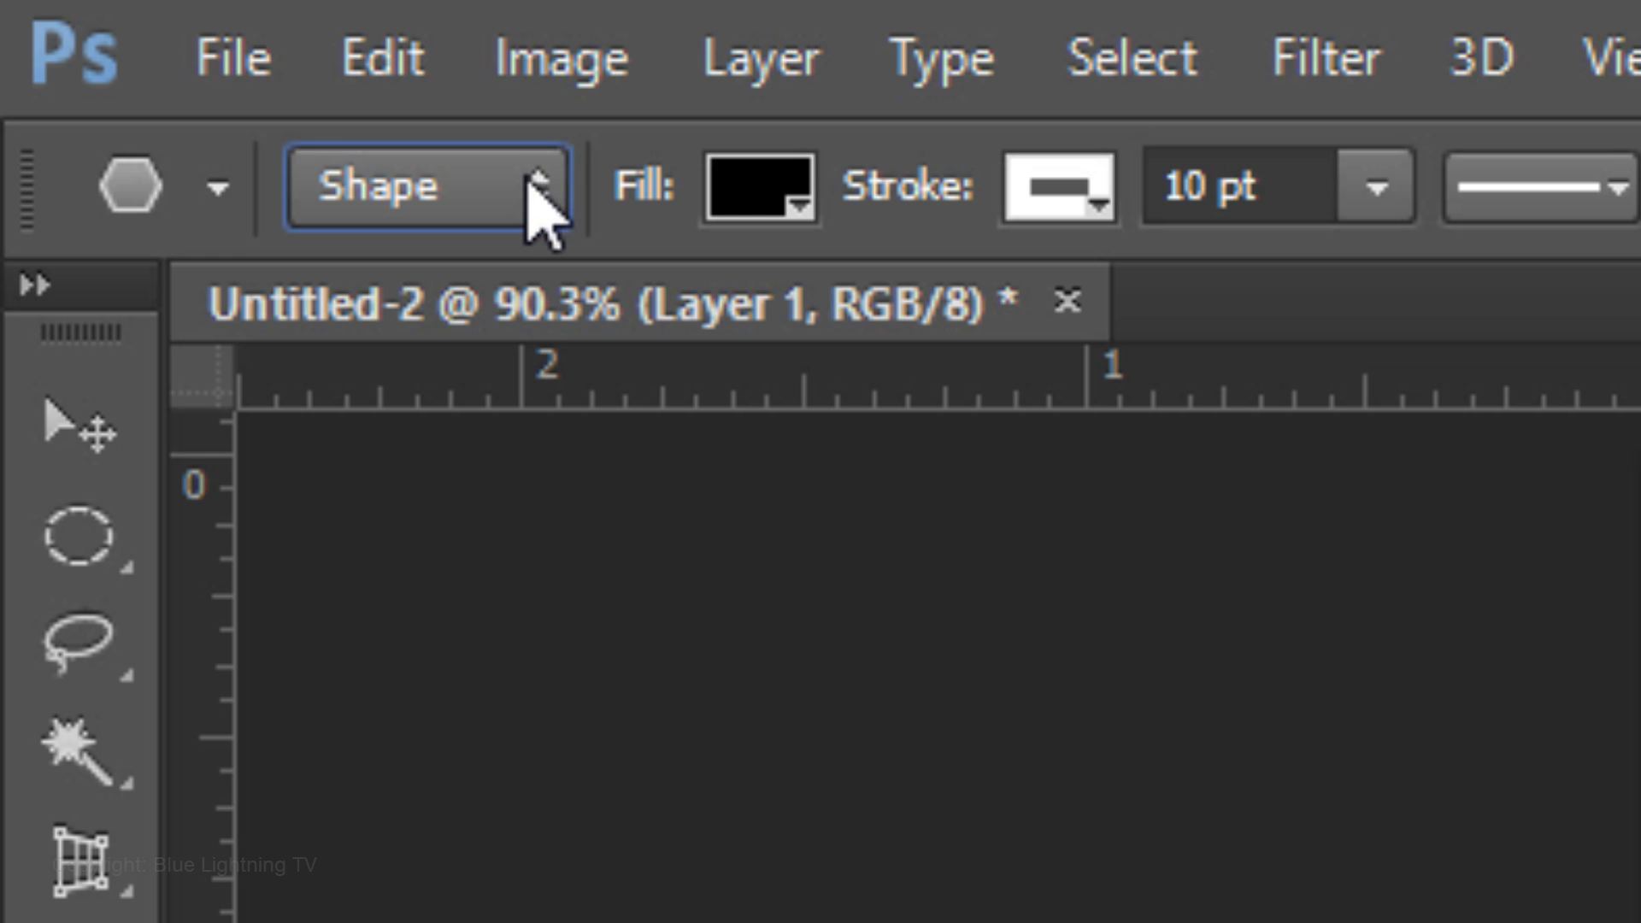
{"action": "left_click", "coordinate": [754, 193]}
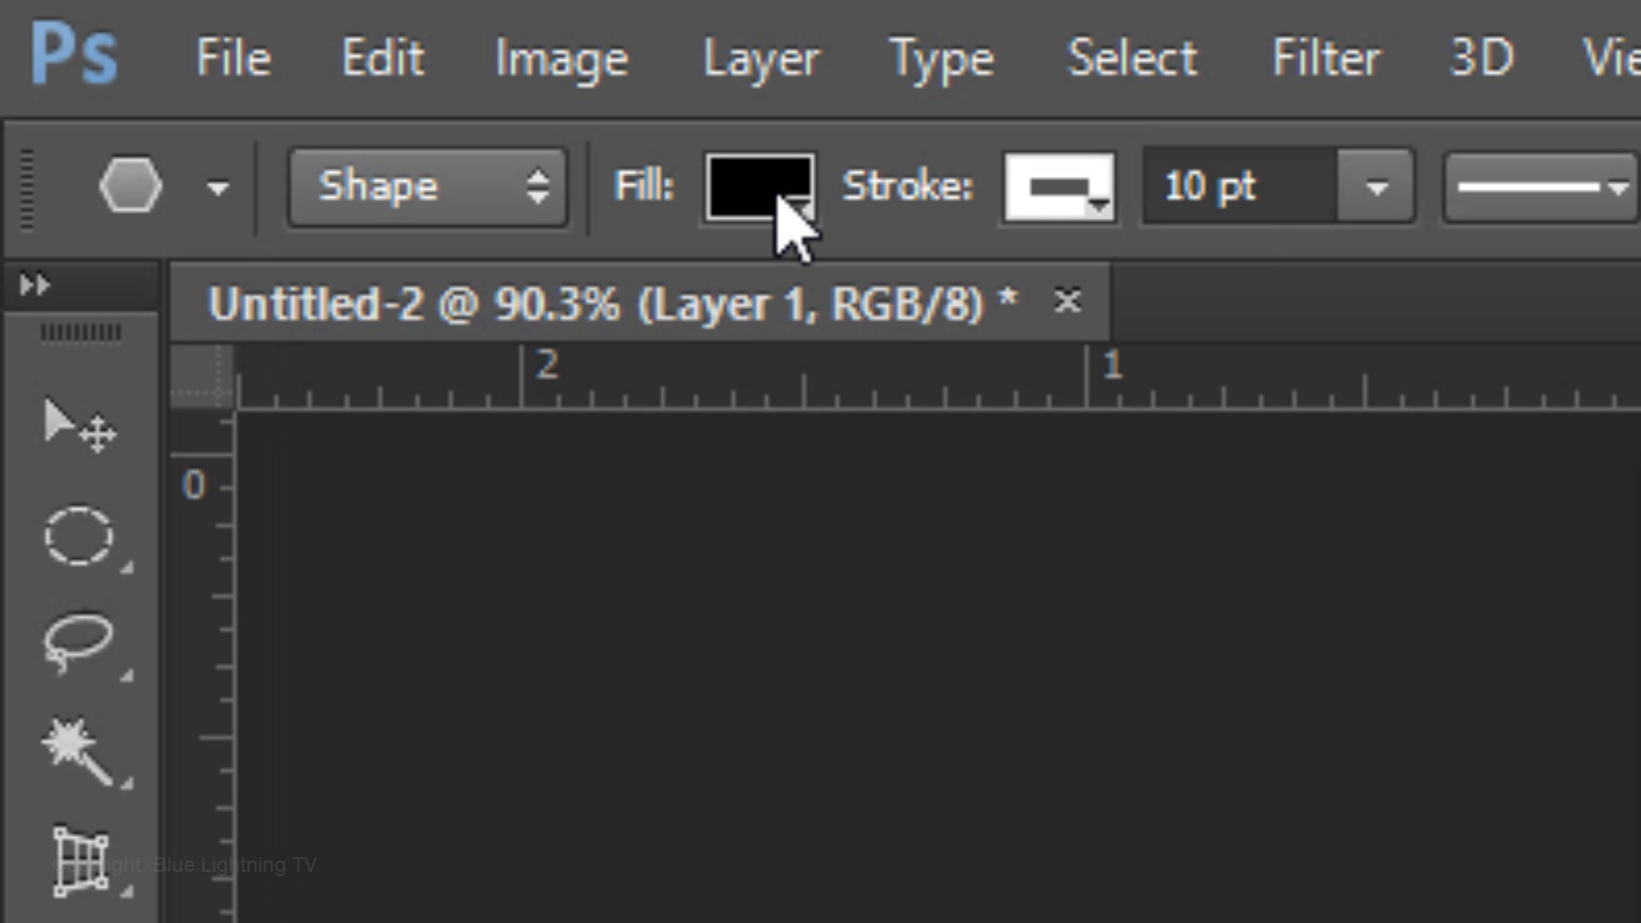
{"action": "left_click", "coordinate": [761, 195]}
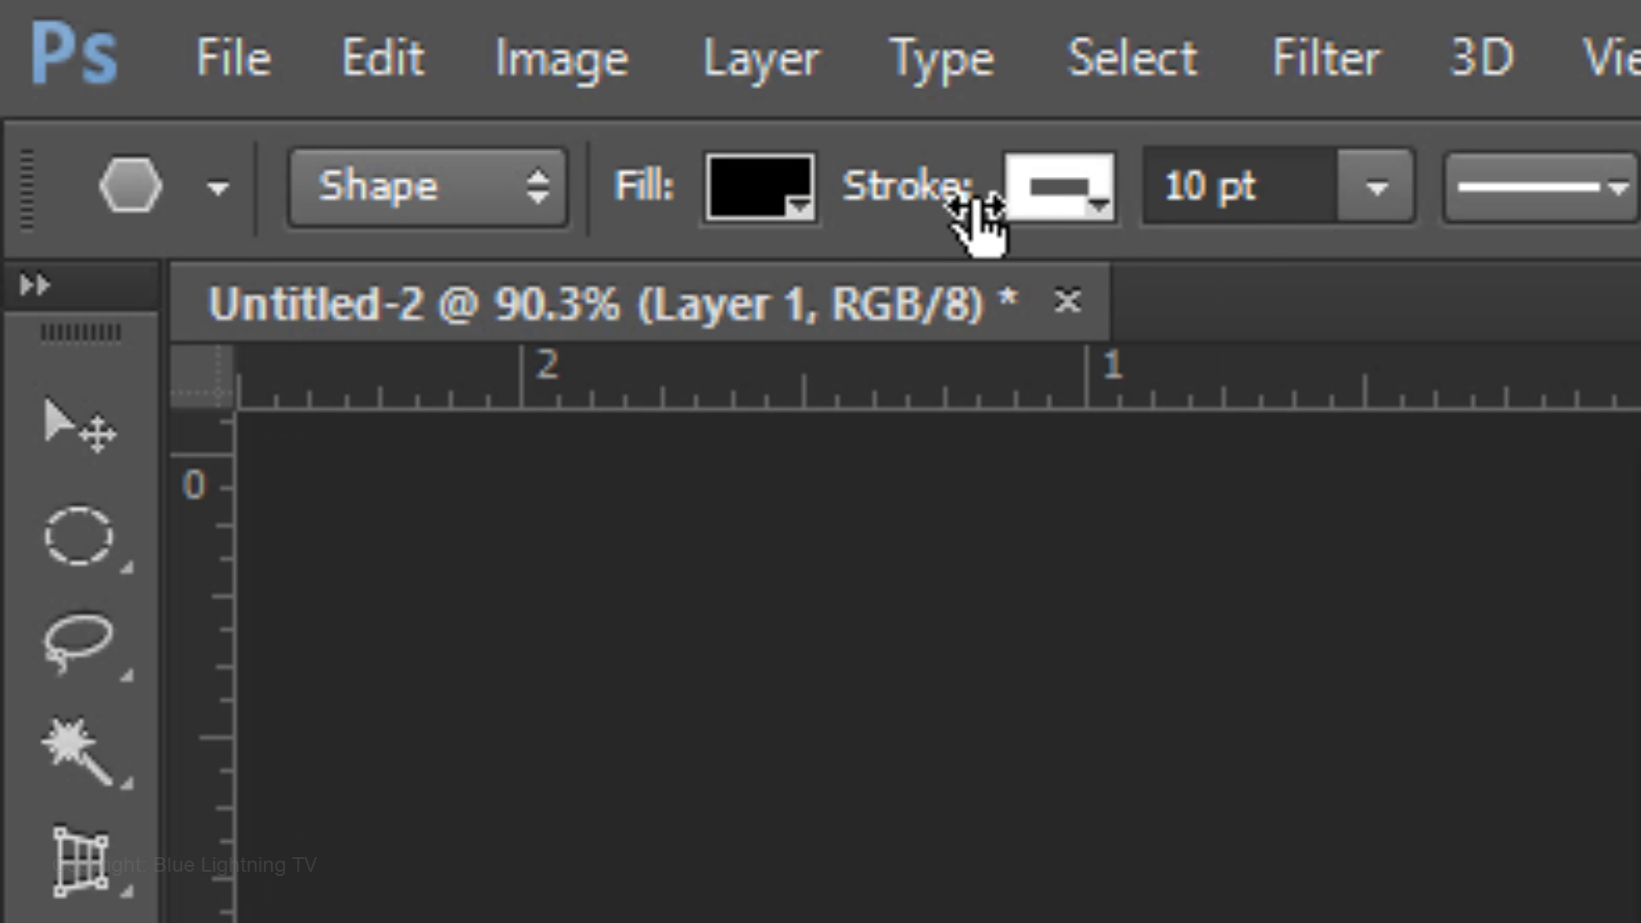
{"action": "left_click", "coordinate": [1098, 203]}
{"action": "left_click", "coordinate": [711, 352]}
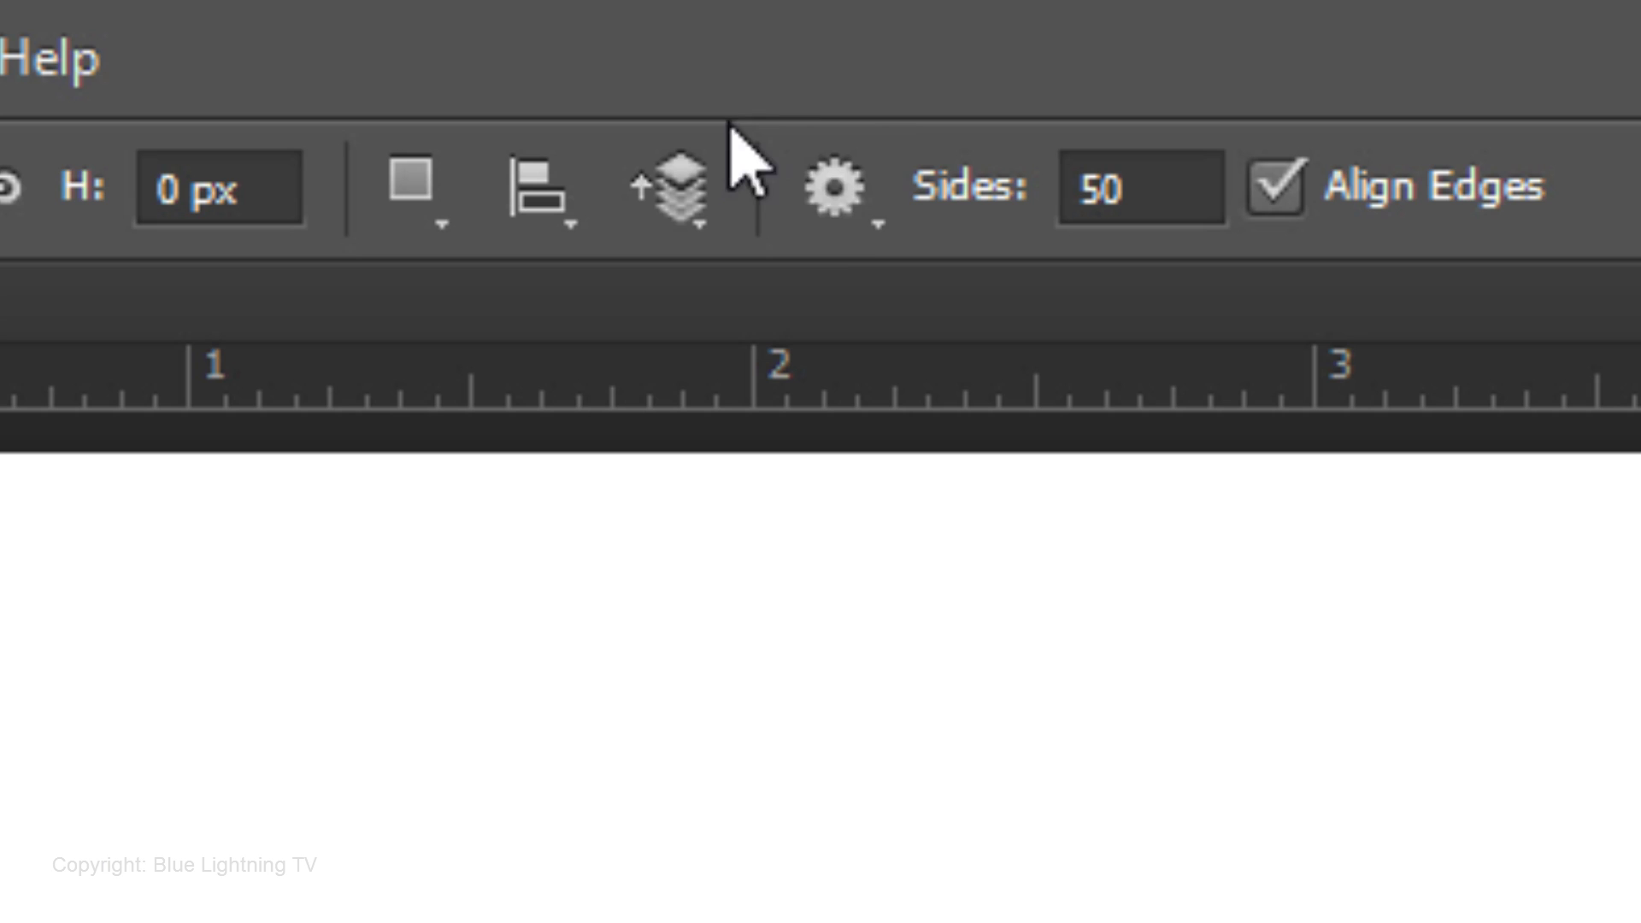
{"action": "left_click", "coordinate": [848, 206]}
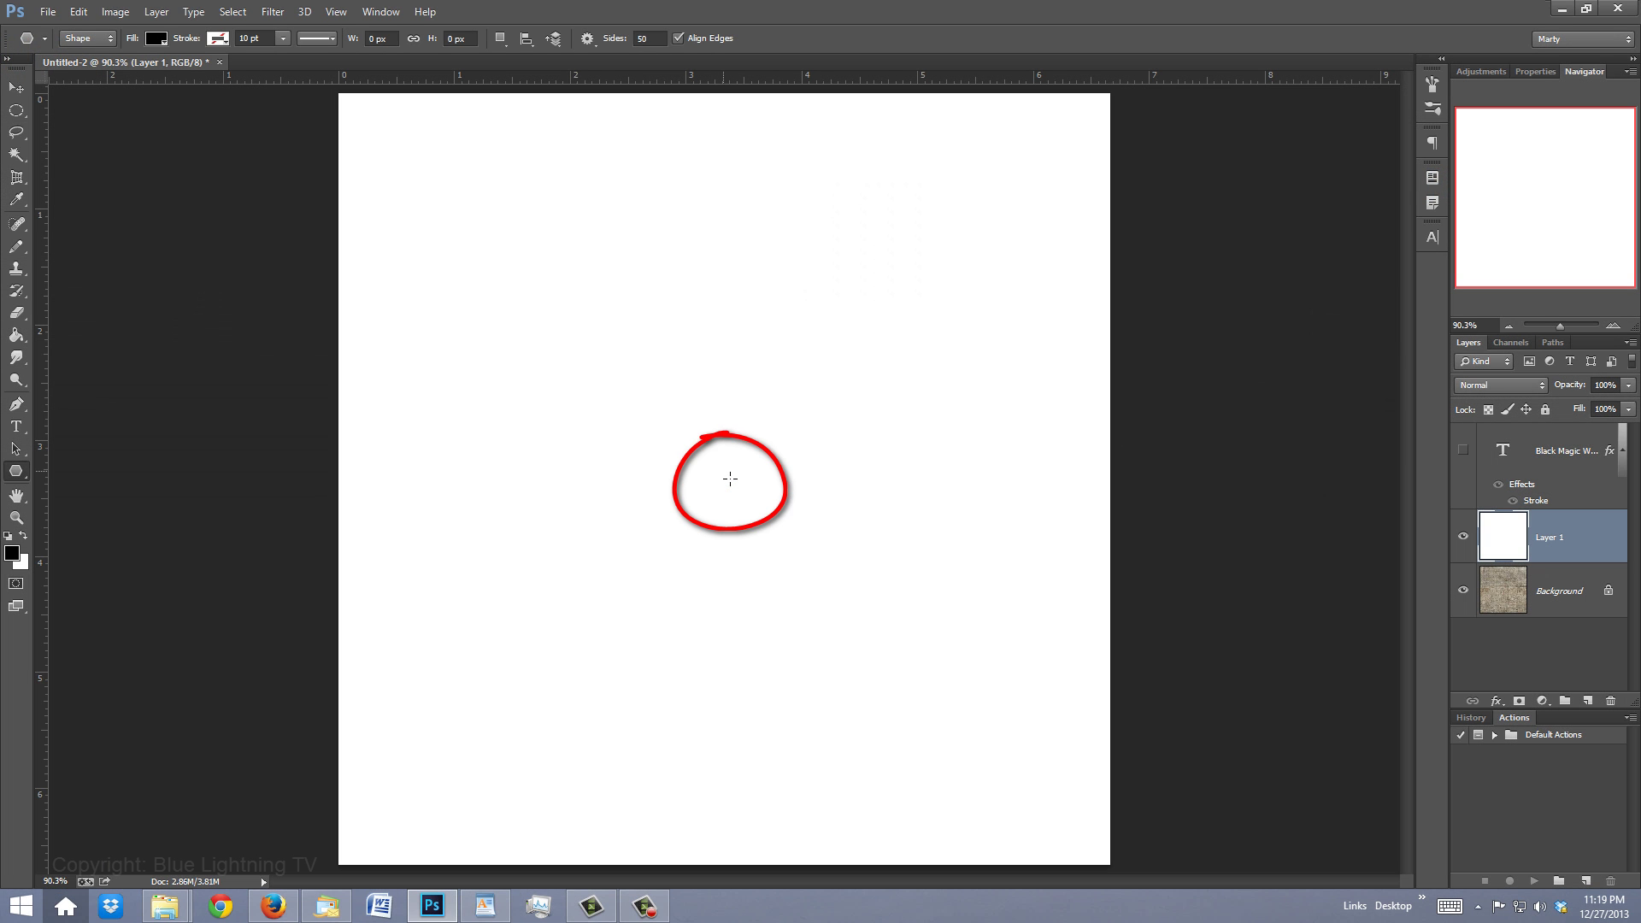
Draw a black 50-point starburst about 936 px wide from the canvas centre.
{"action": "left_click_drag", "start_coordinate": [730, 479], "coordinate": [987, 232]}
{"action": "key", "text": "space"}
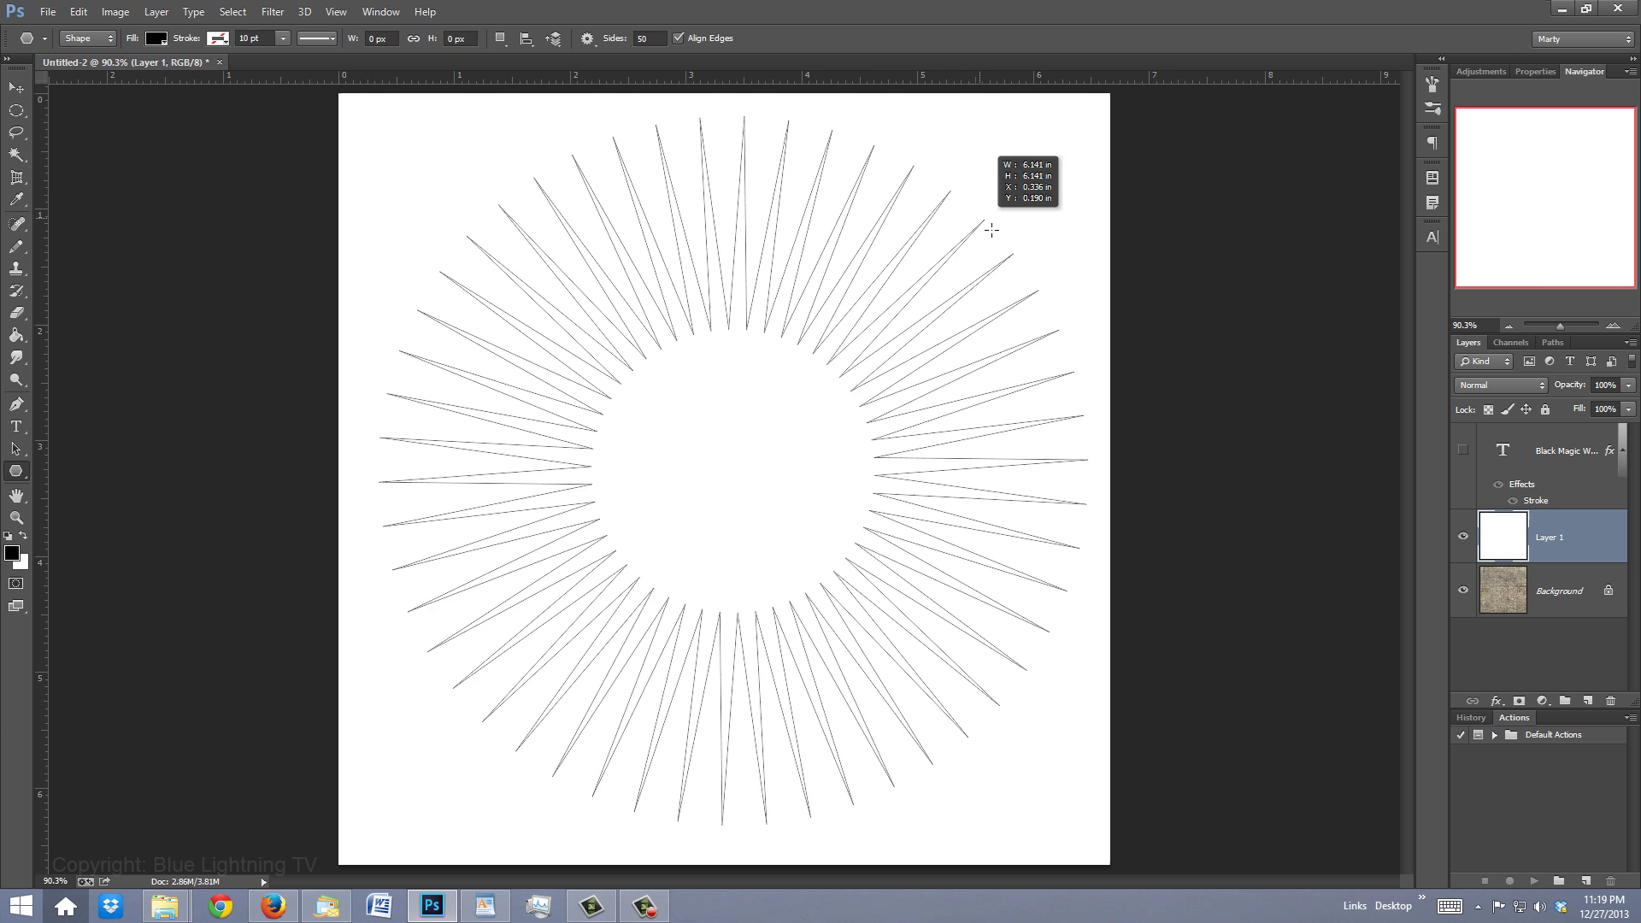
{"action": "left_click_drag", "start_coordinate": [991, 230], "coordinate": [982, 227]}
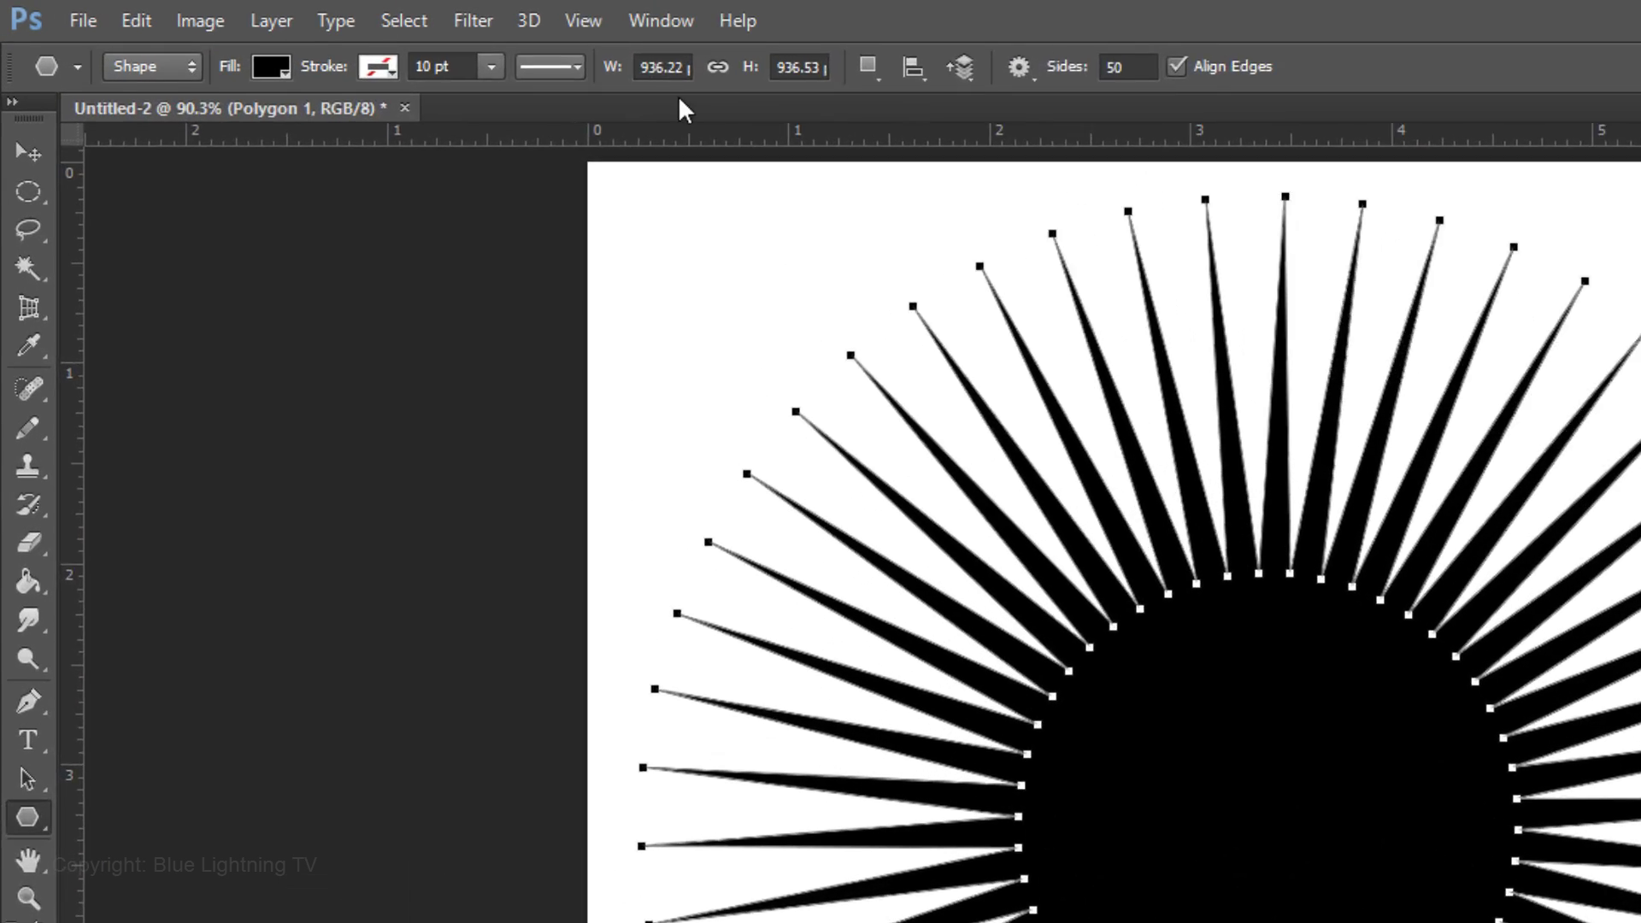
Rasterize the starburst and apply ZigZag: Amount 7, Ridges 3, Around Center.
{"action": "left_click", "coordinate": [472, 21]}
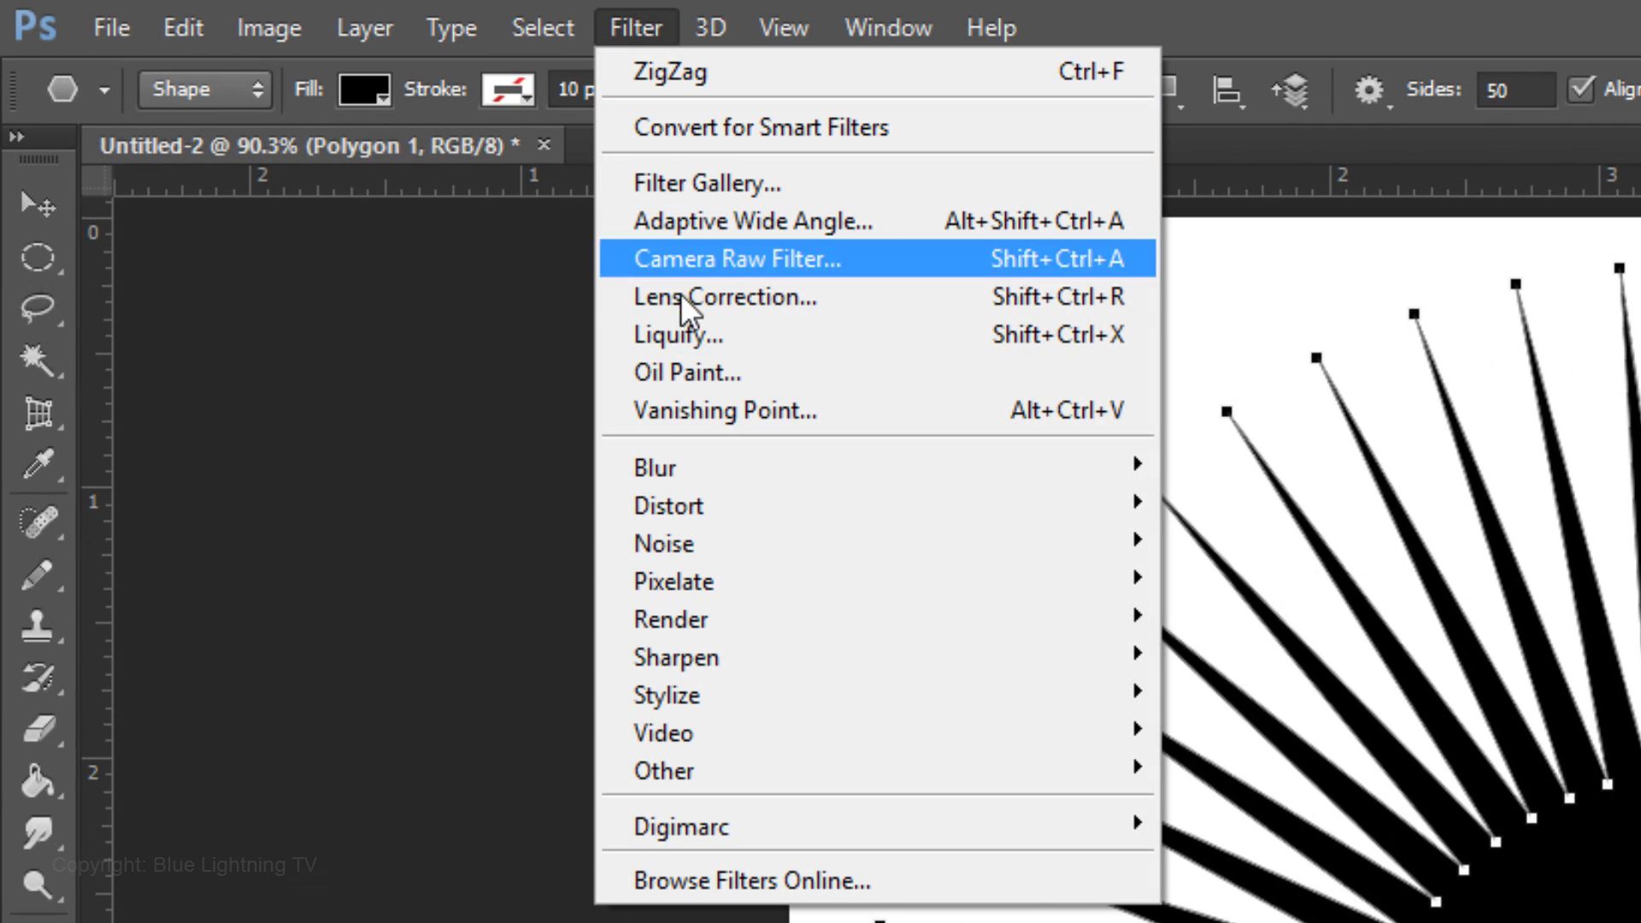
{"action": "mouse_move", "coordinate": [689, 505]}
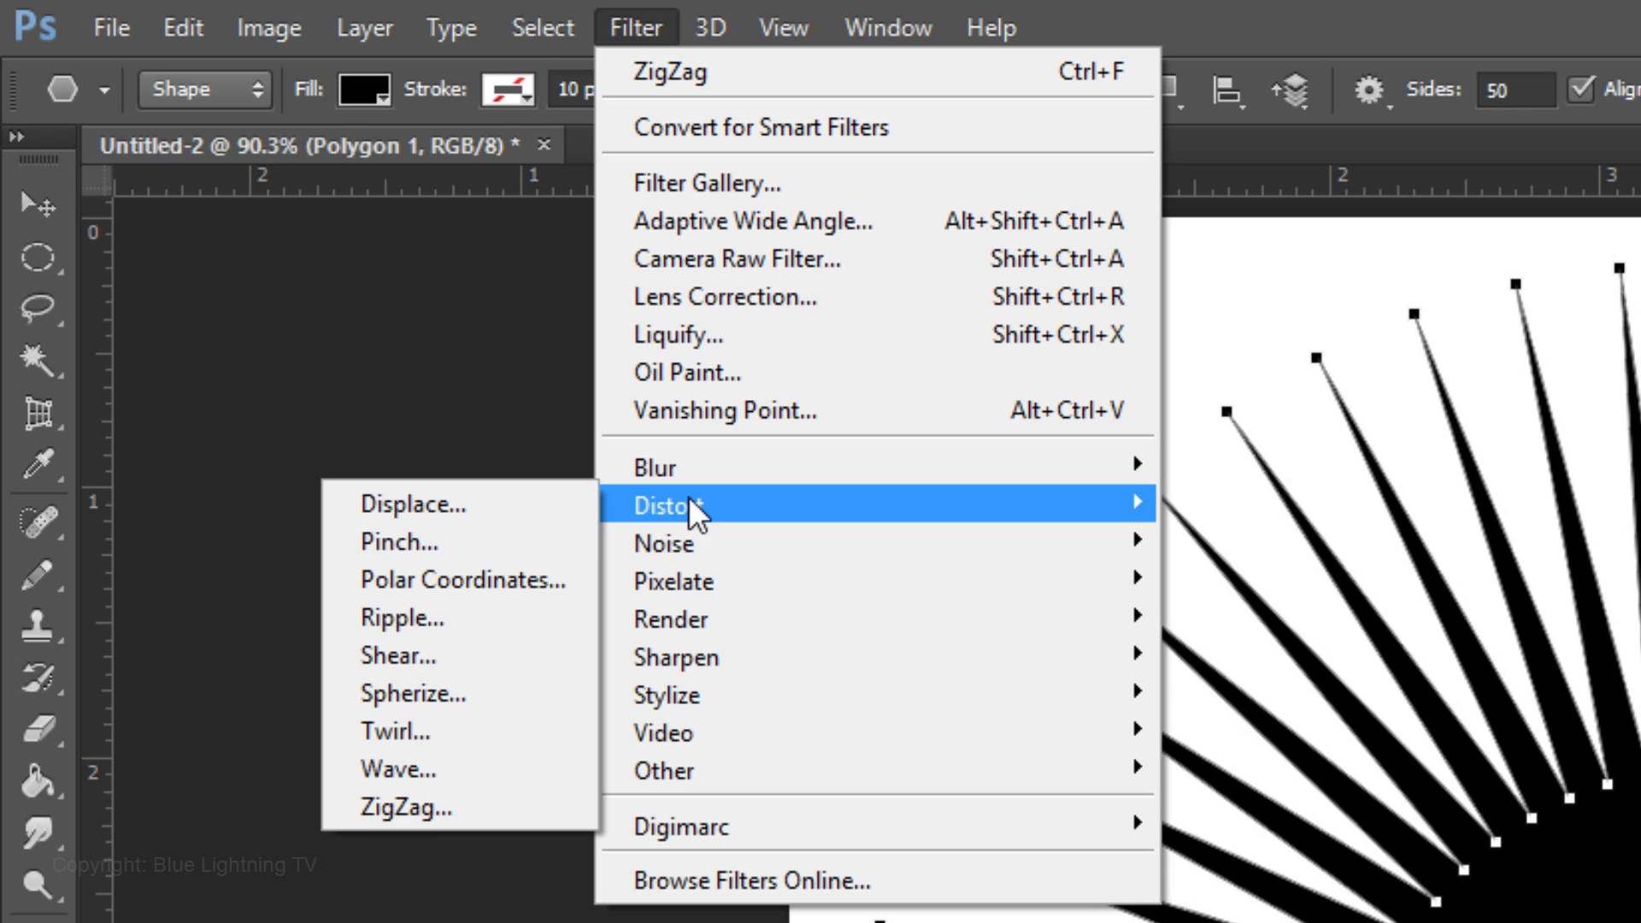
{"action": "left_click", "coordinate": [422, 798]}
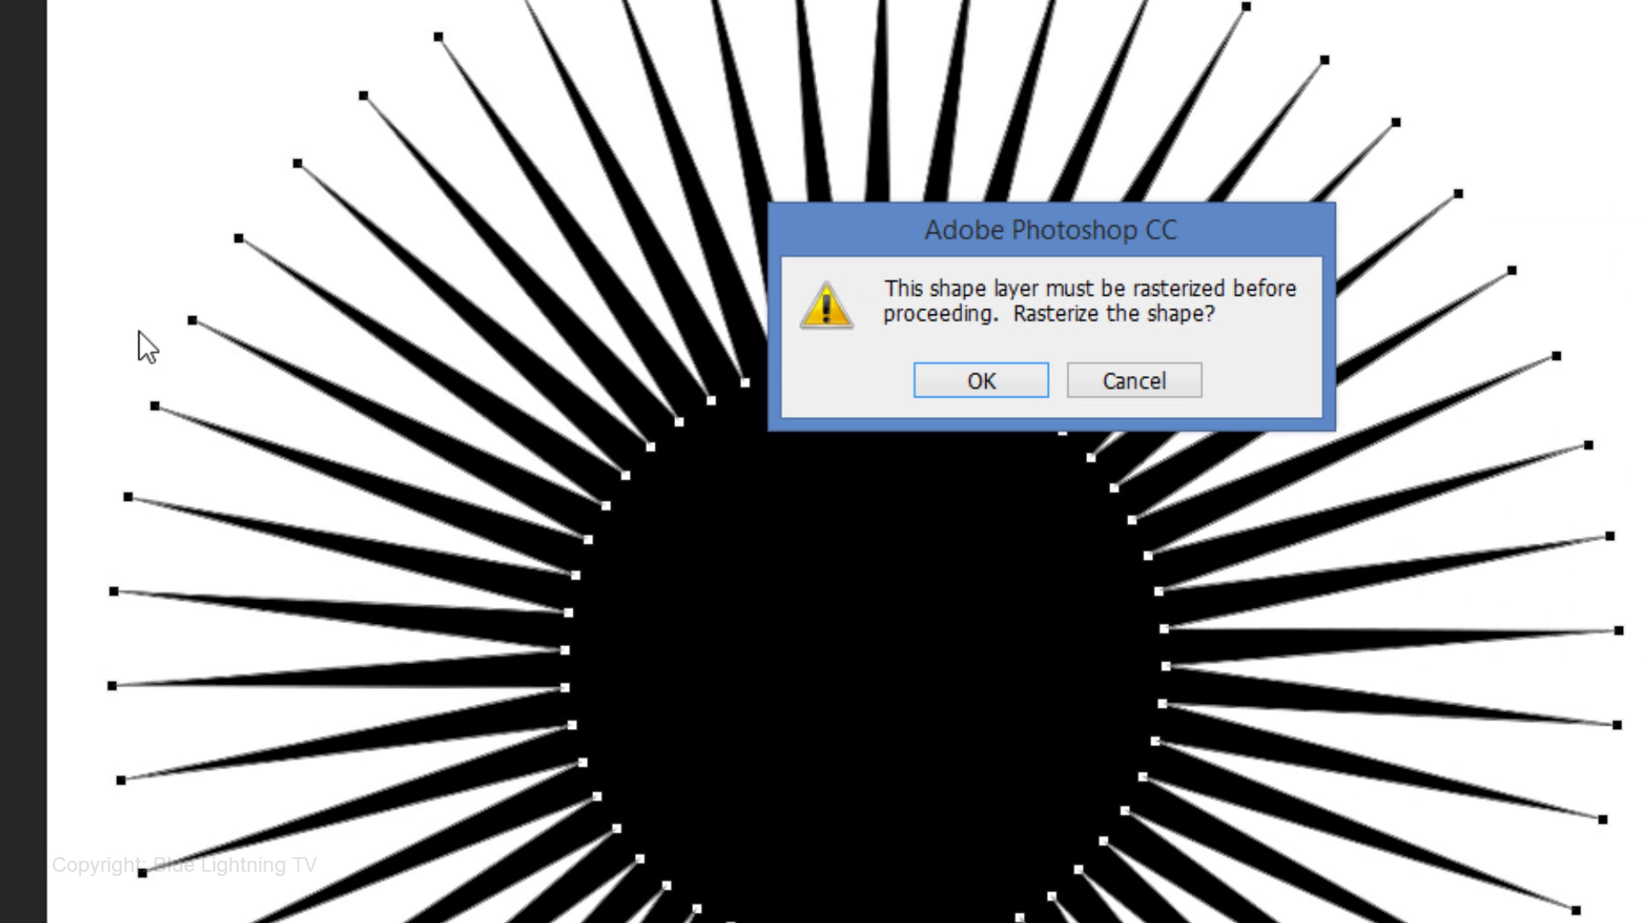
{"action": "left_click", "coordinate": [974, 381]}
{"action": "left_click", "coordinate": [381, 785]}
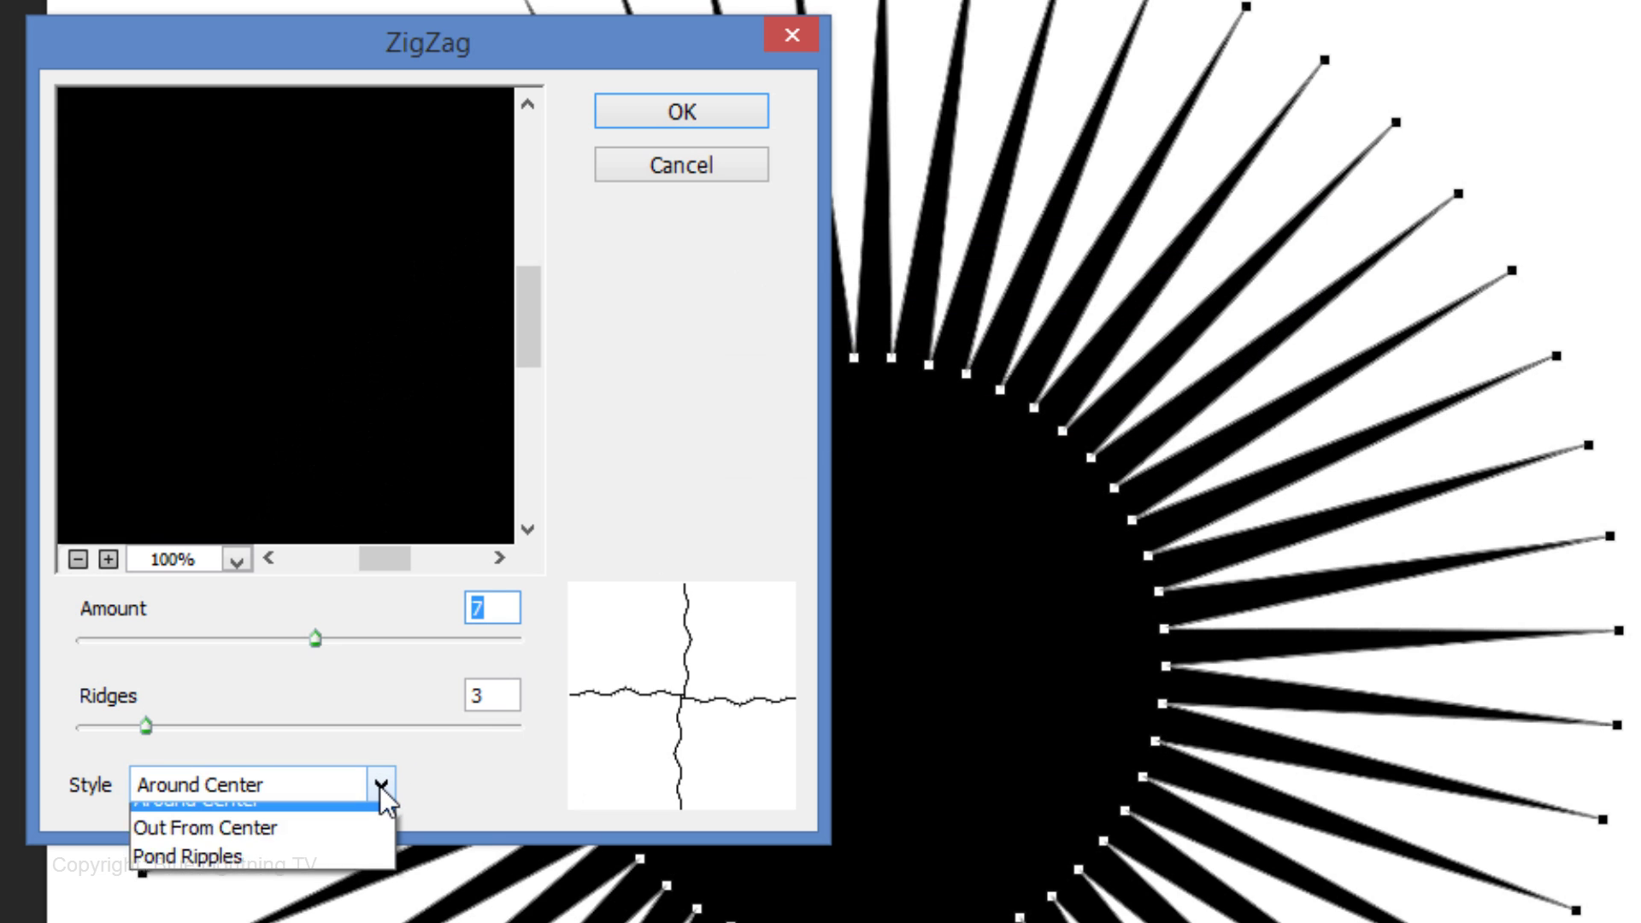
{"action": "left_click", "coordinate": [380, 784]}
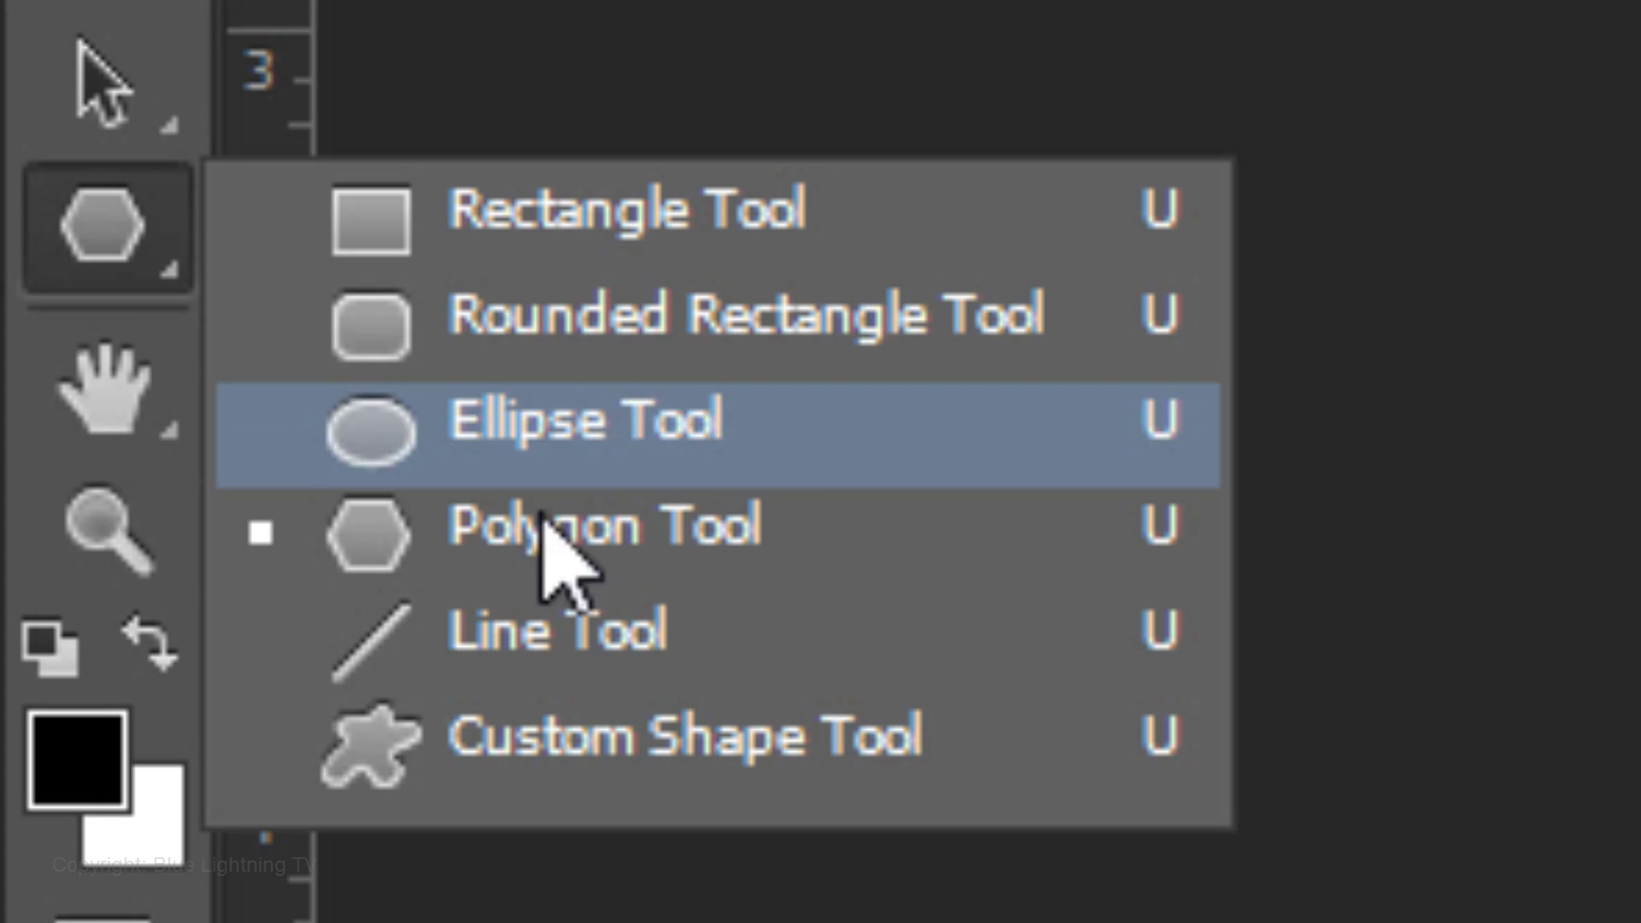
Load the Shapes set into the Custom Shape picker and choose the heart.
{"action": "left_click", "coordinate": [736, 735]}
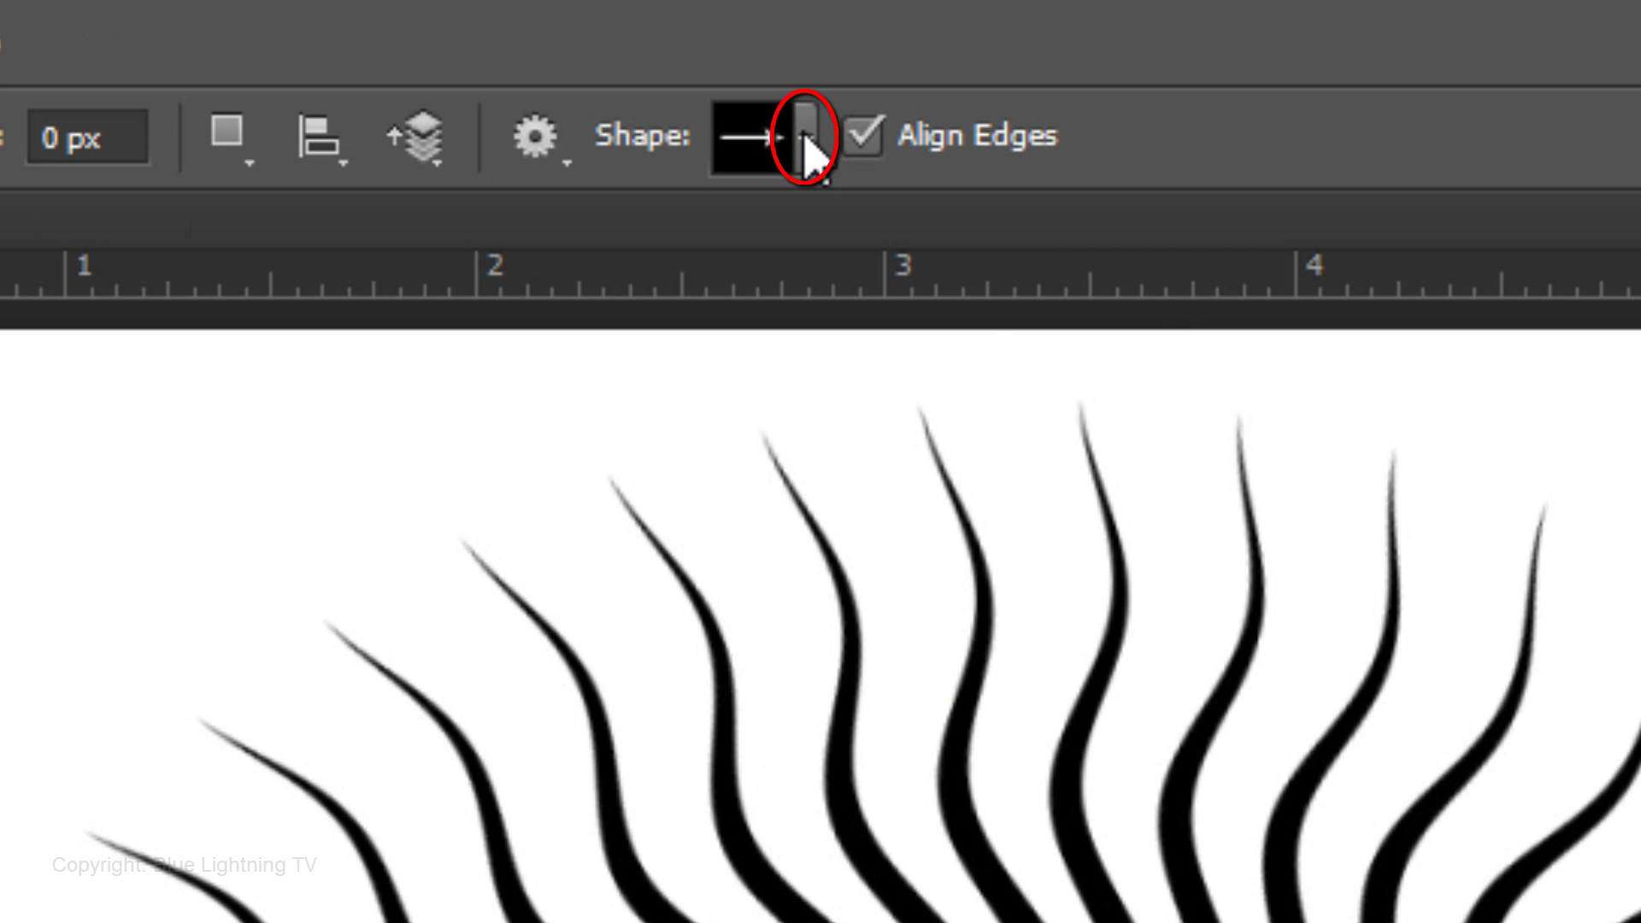
{"action": "left_click", "coordinate": [805, 139]}
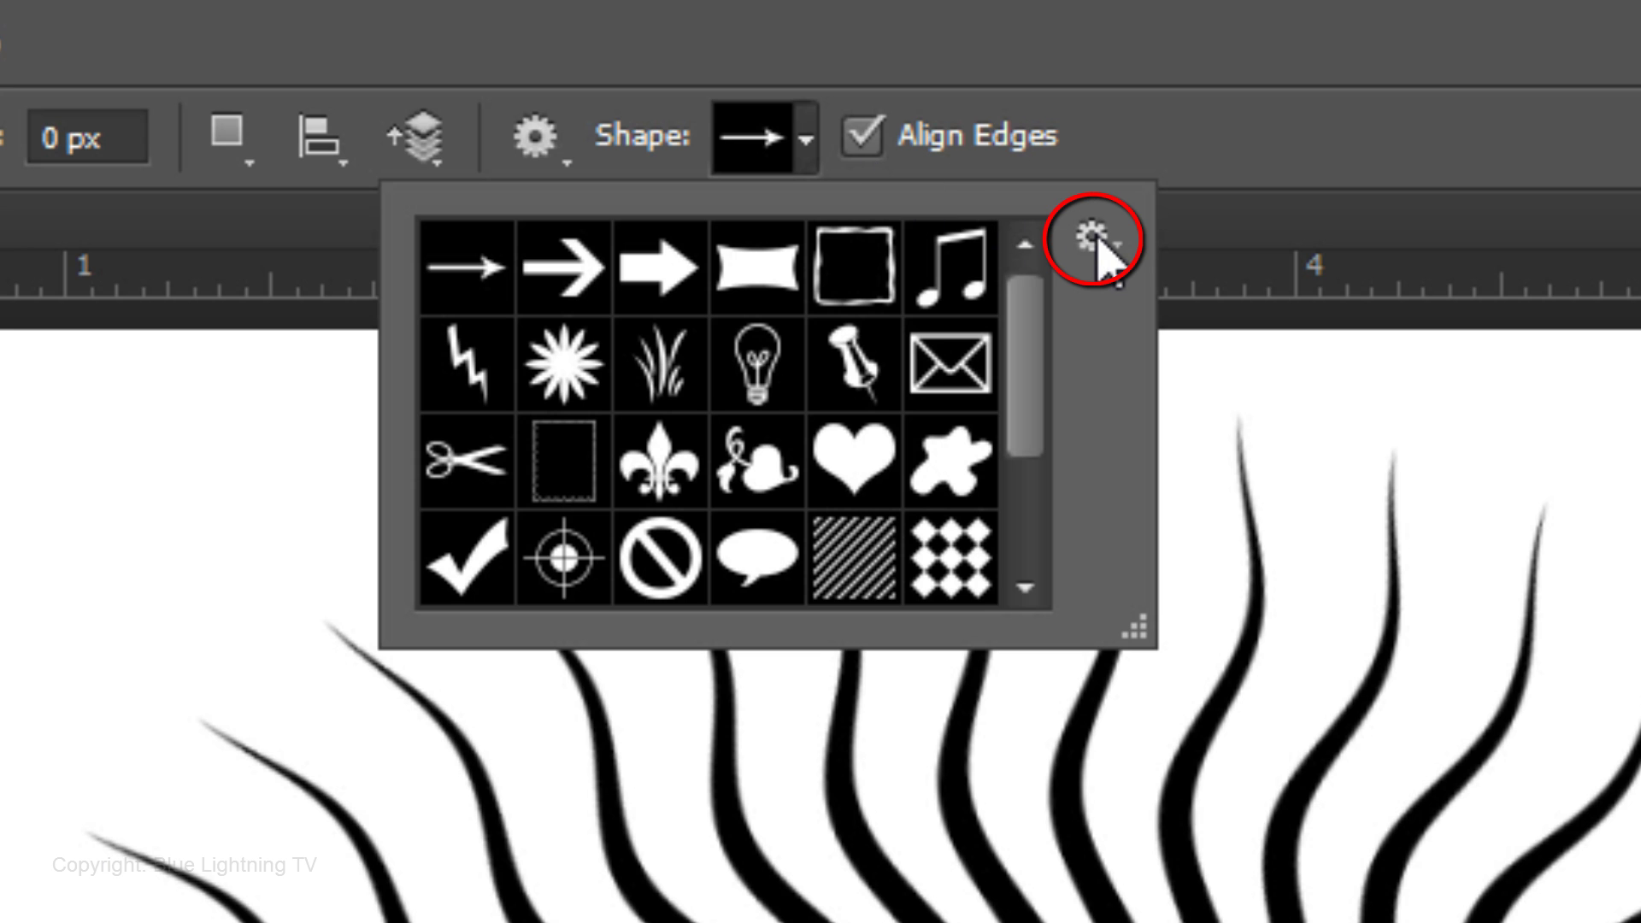
{"action": "left_click", "coordinate": [1098, 242]}
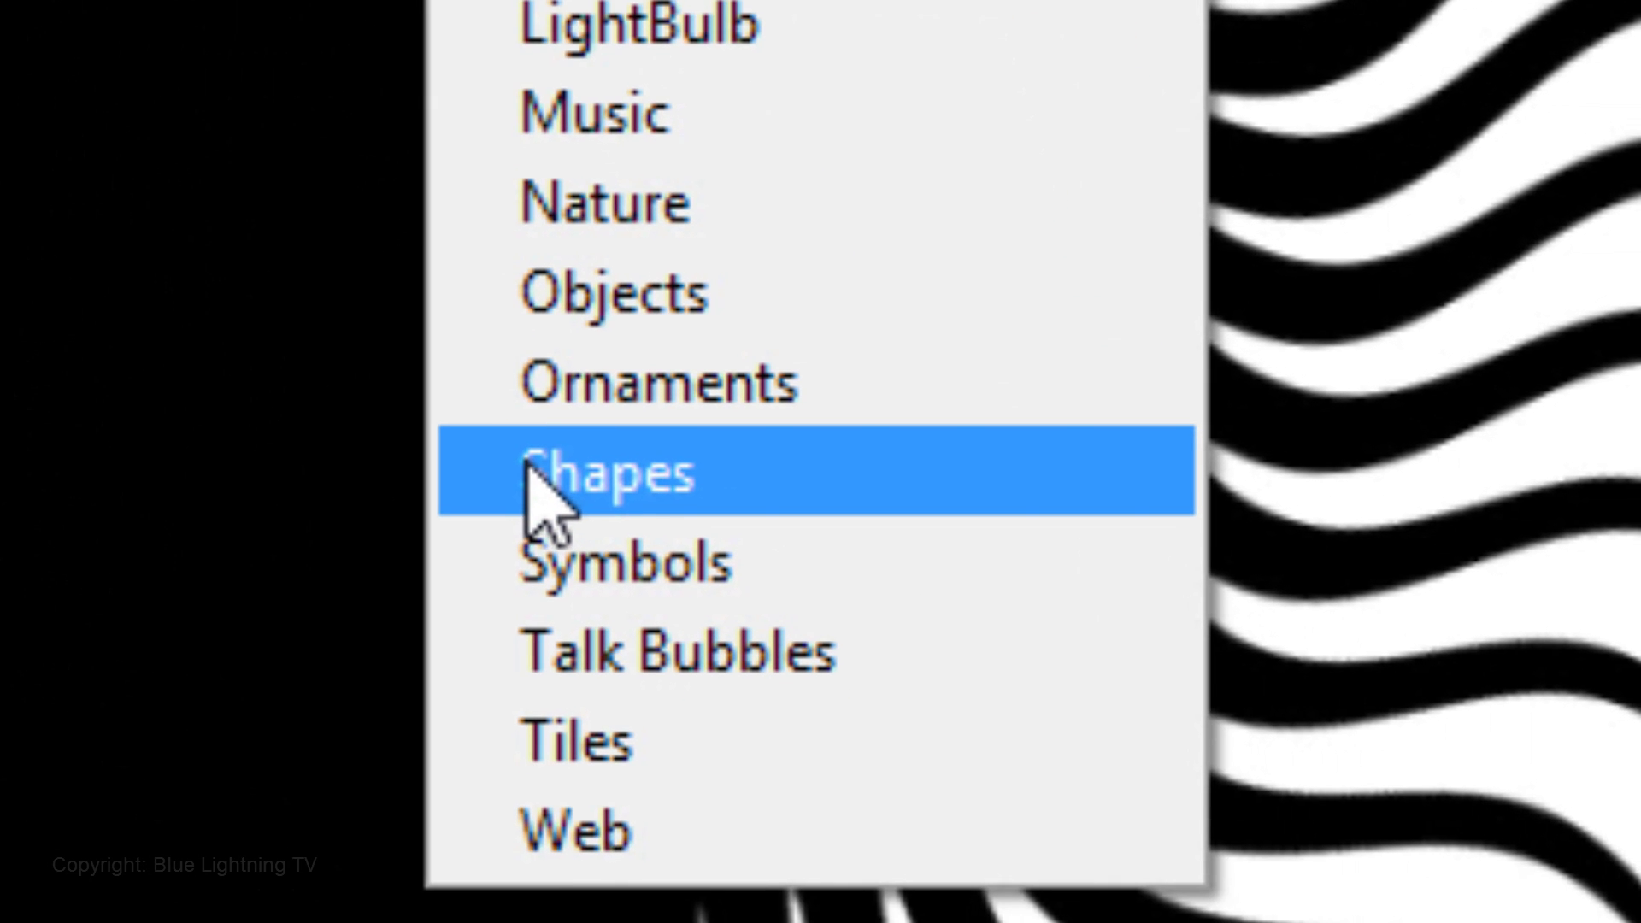
{"action": "left_click", "coordinate": [534, 479]}
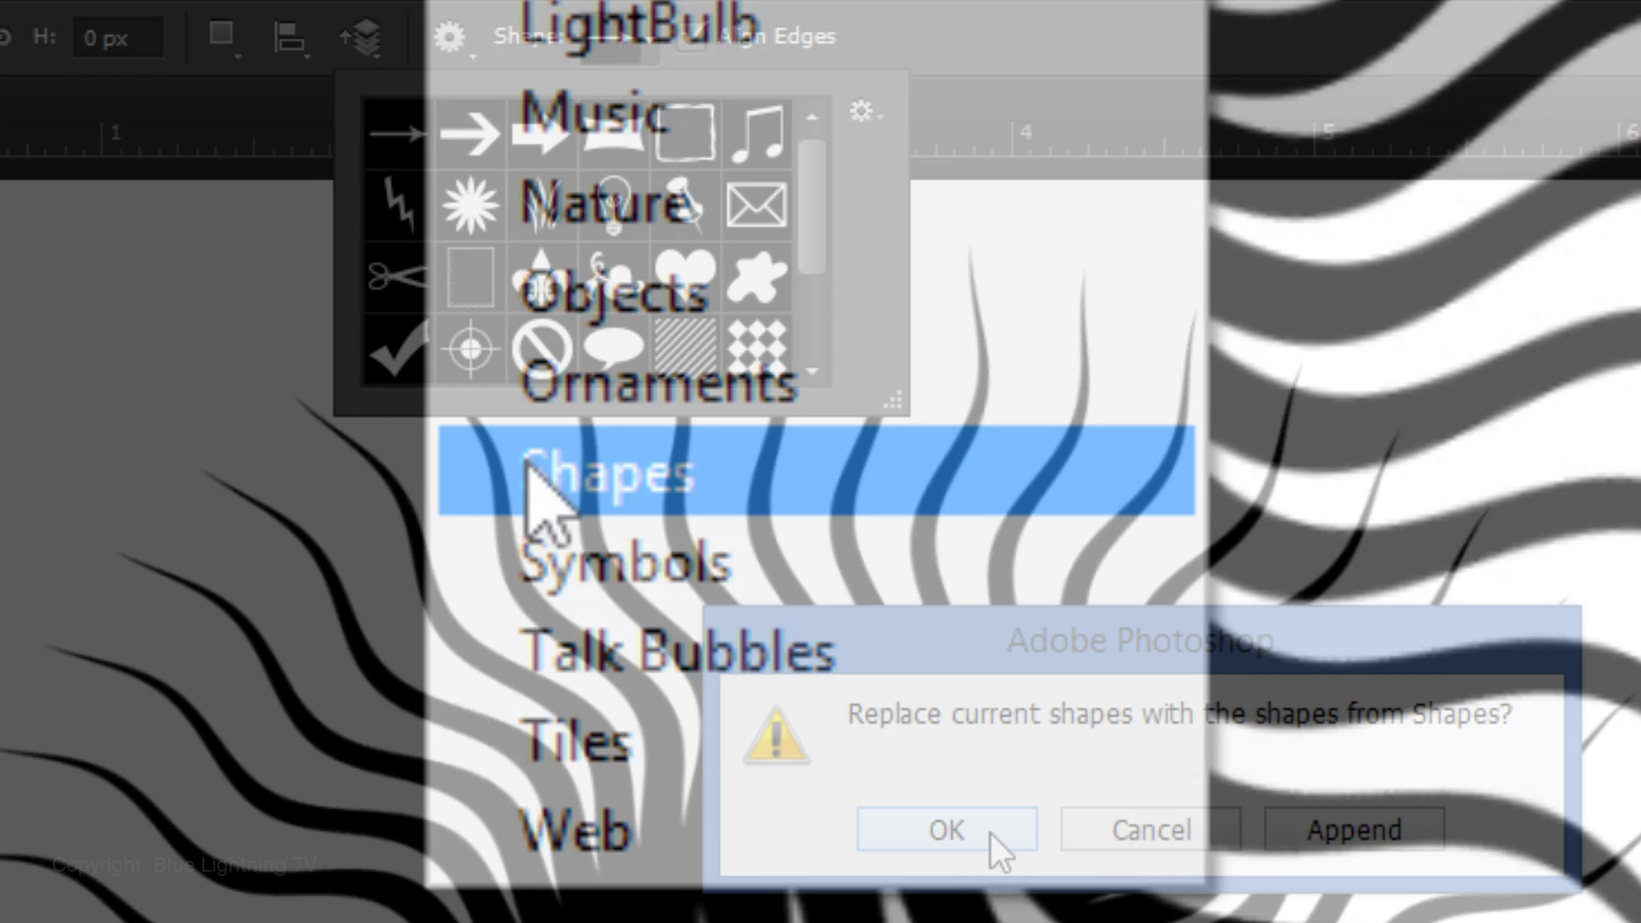
{"action": "left_click", "coordinate": [990, 836]}
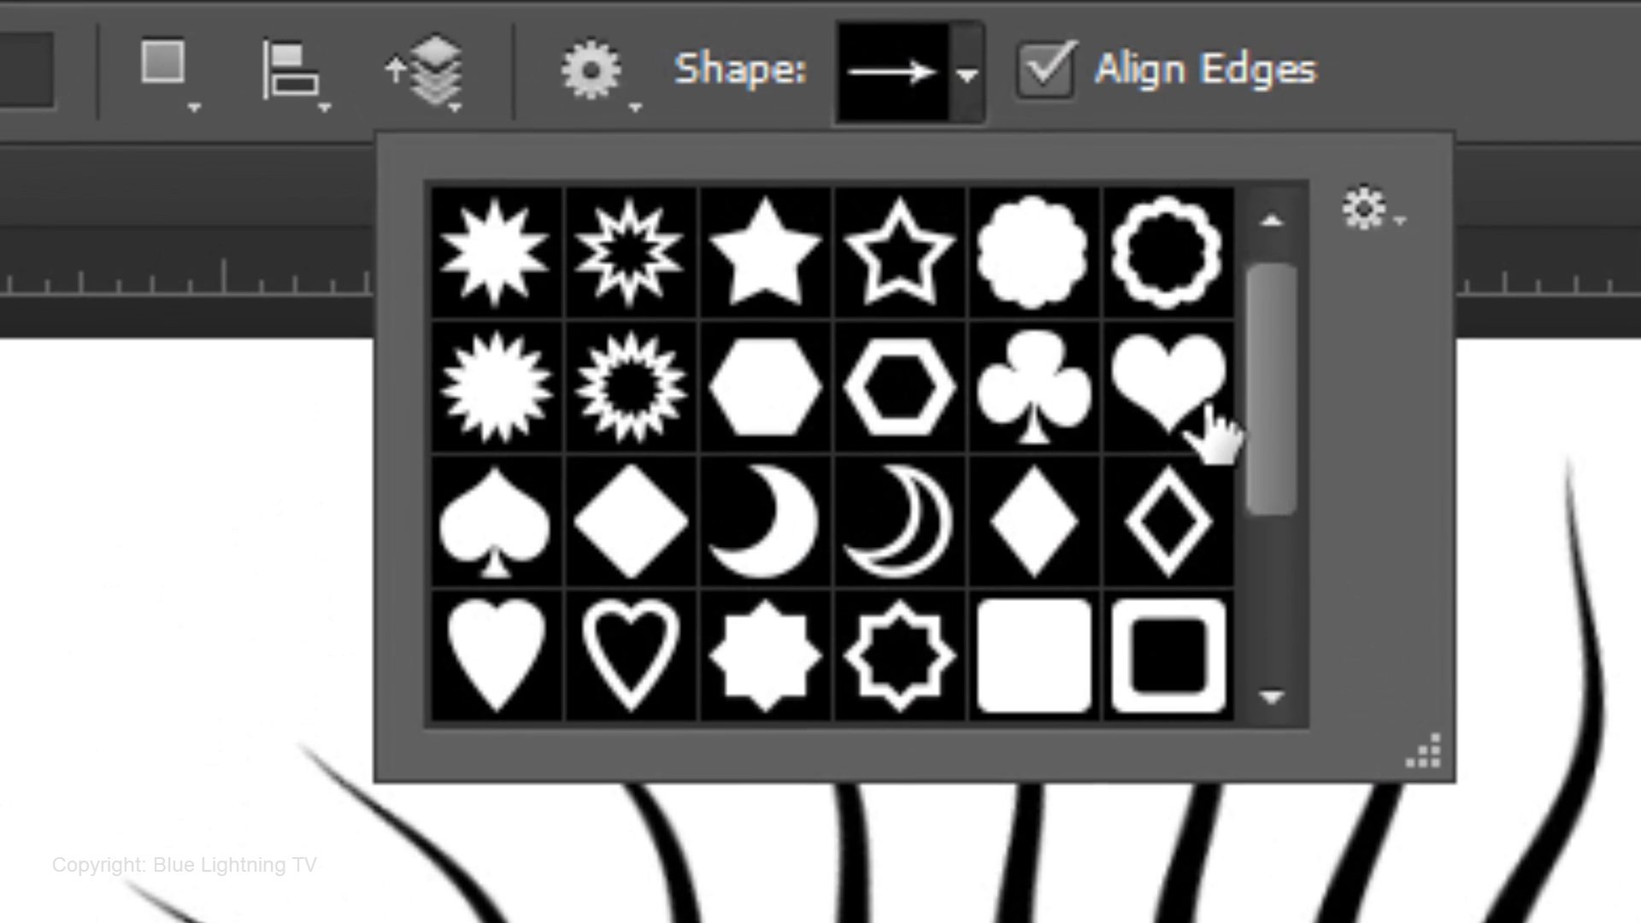
{"action": "left_click", "coordinate": [778, 218]}
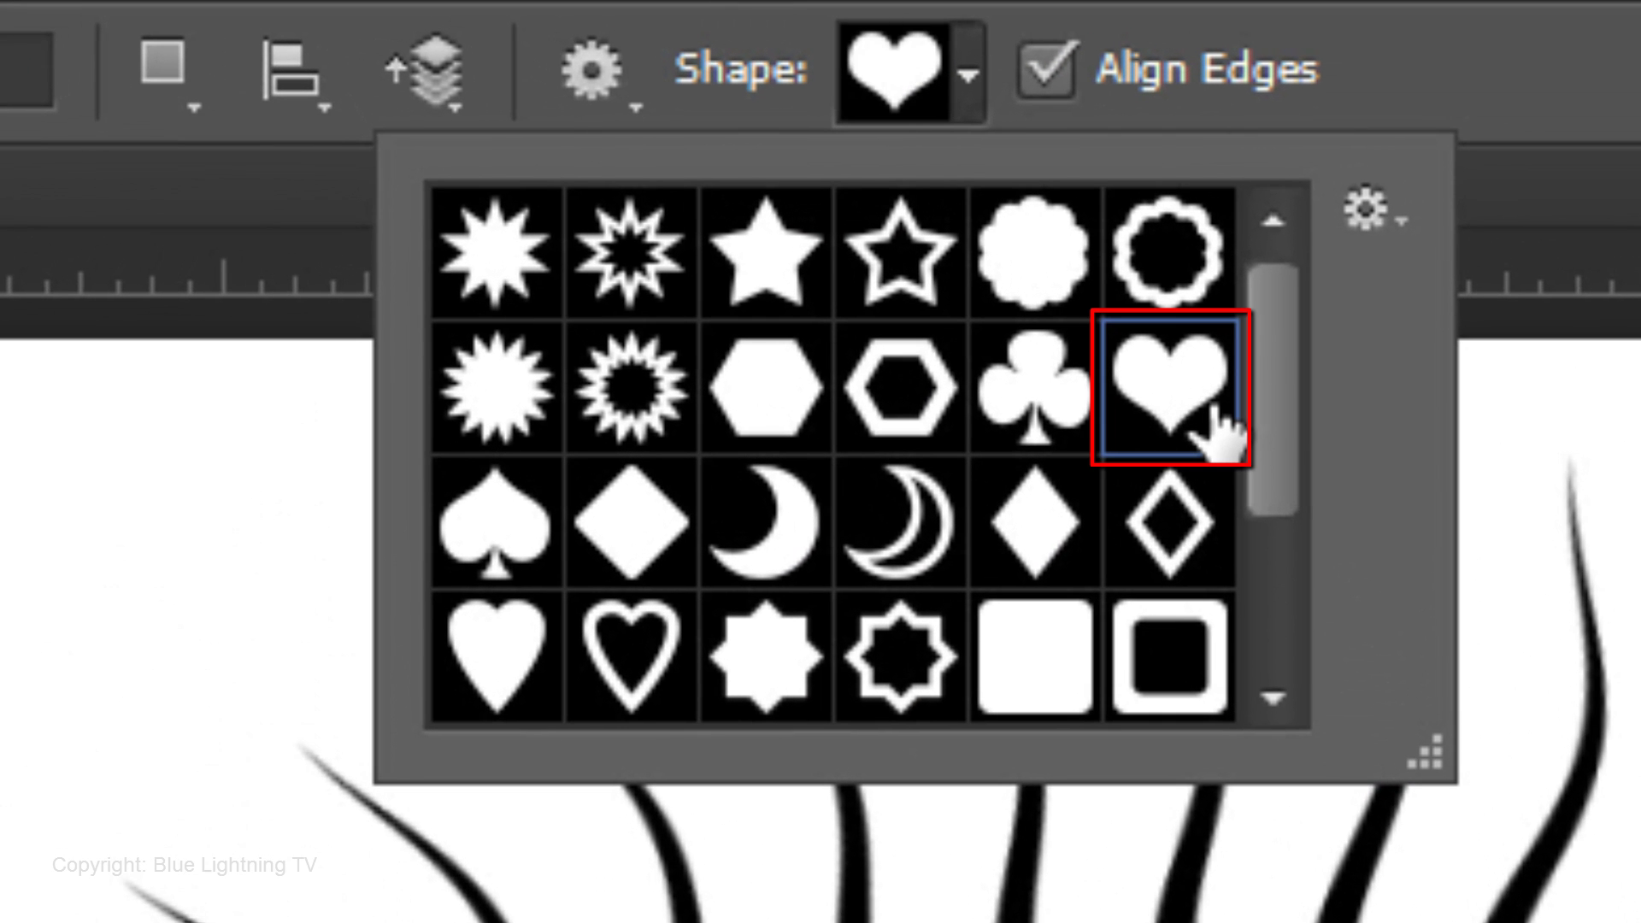
Set the heart's stroke colour to white.
{"action": "left_click", "coordinate": [607, 84]}
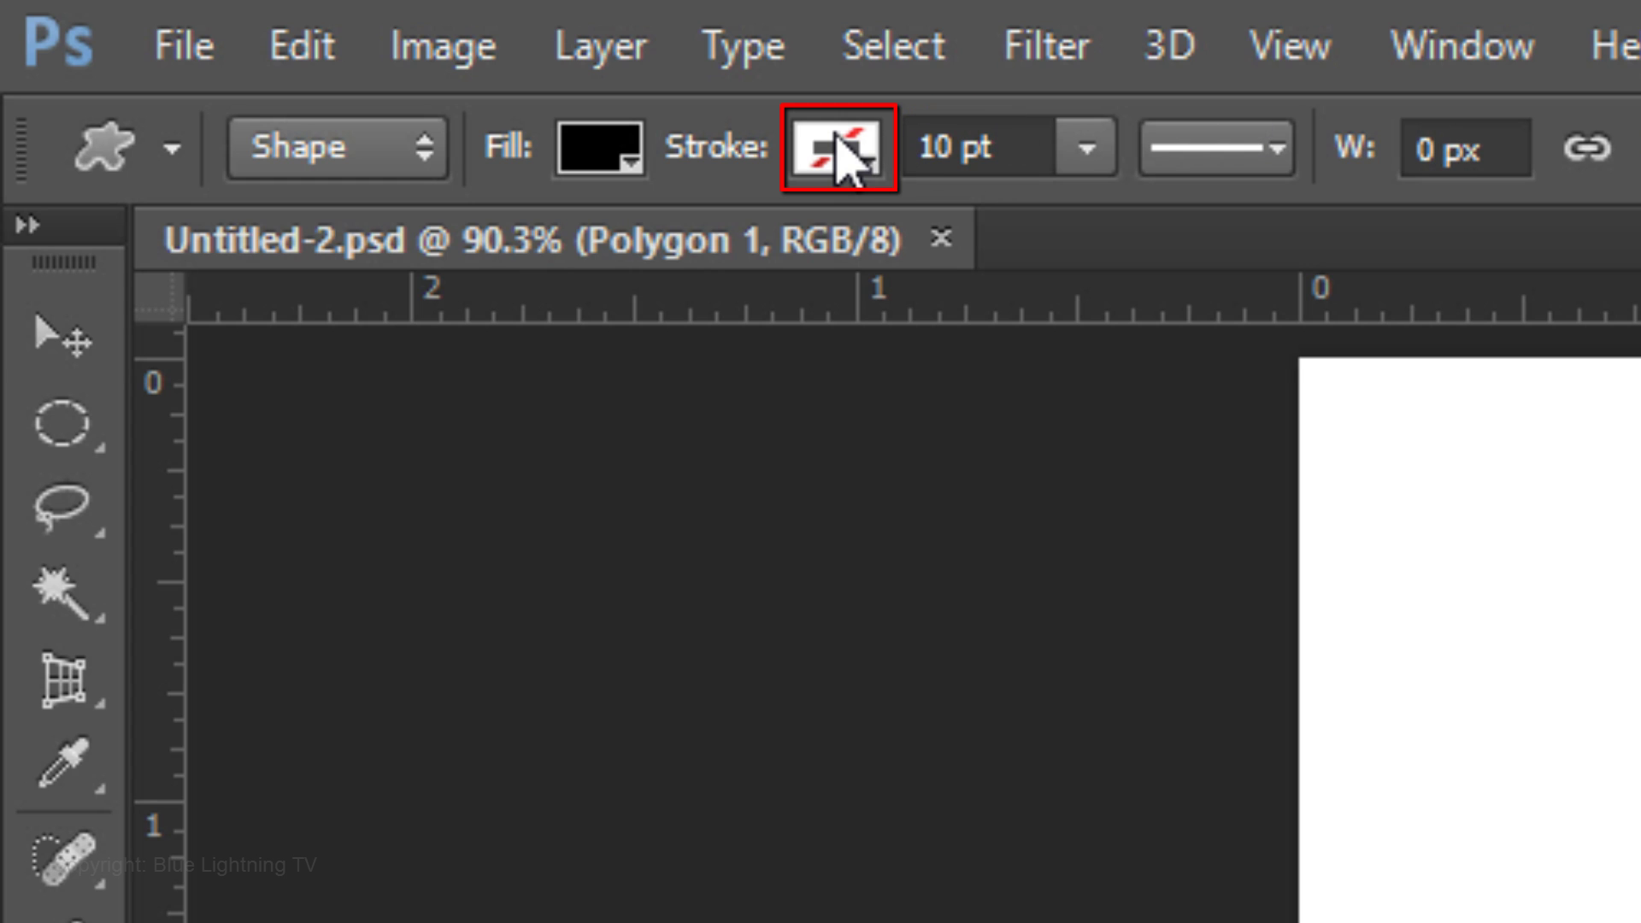
{"action": "left_click", "coordinate": [842, 154]}
{"action": "left_click", "coordinate": [515, 464]}
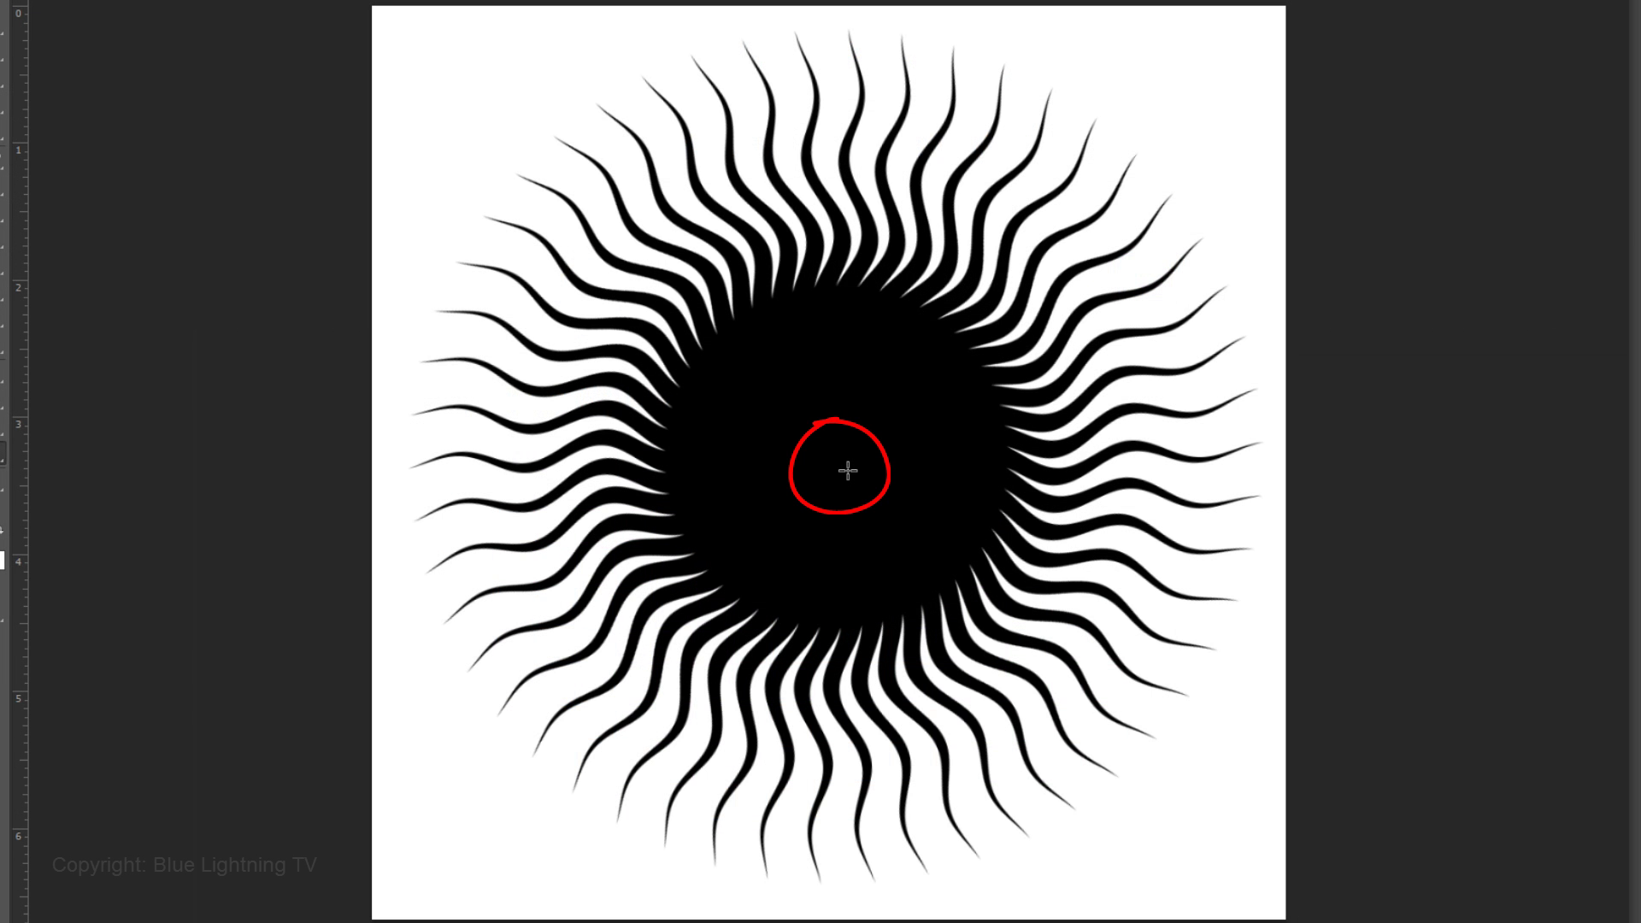
Draw the heart outward from the starburst's centre as layer Shape 1.
{"action": "left_click_drag", "start_coordinate": [847, 470], "coordinate": [1141, 203]}
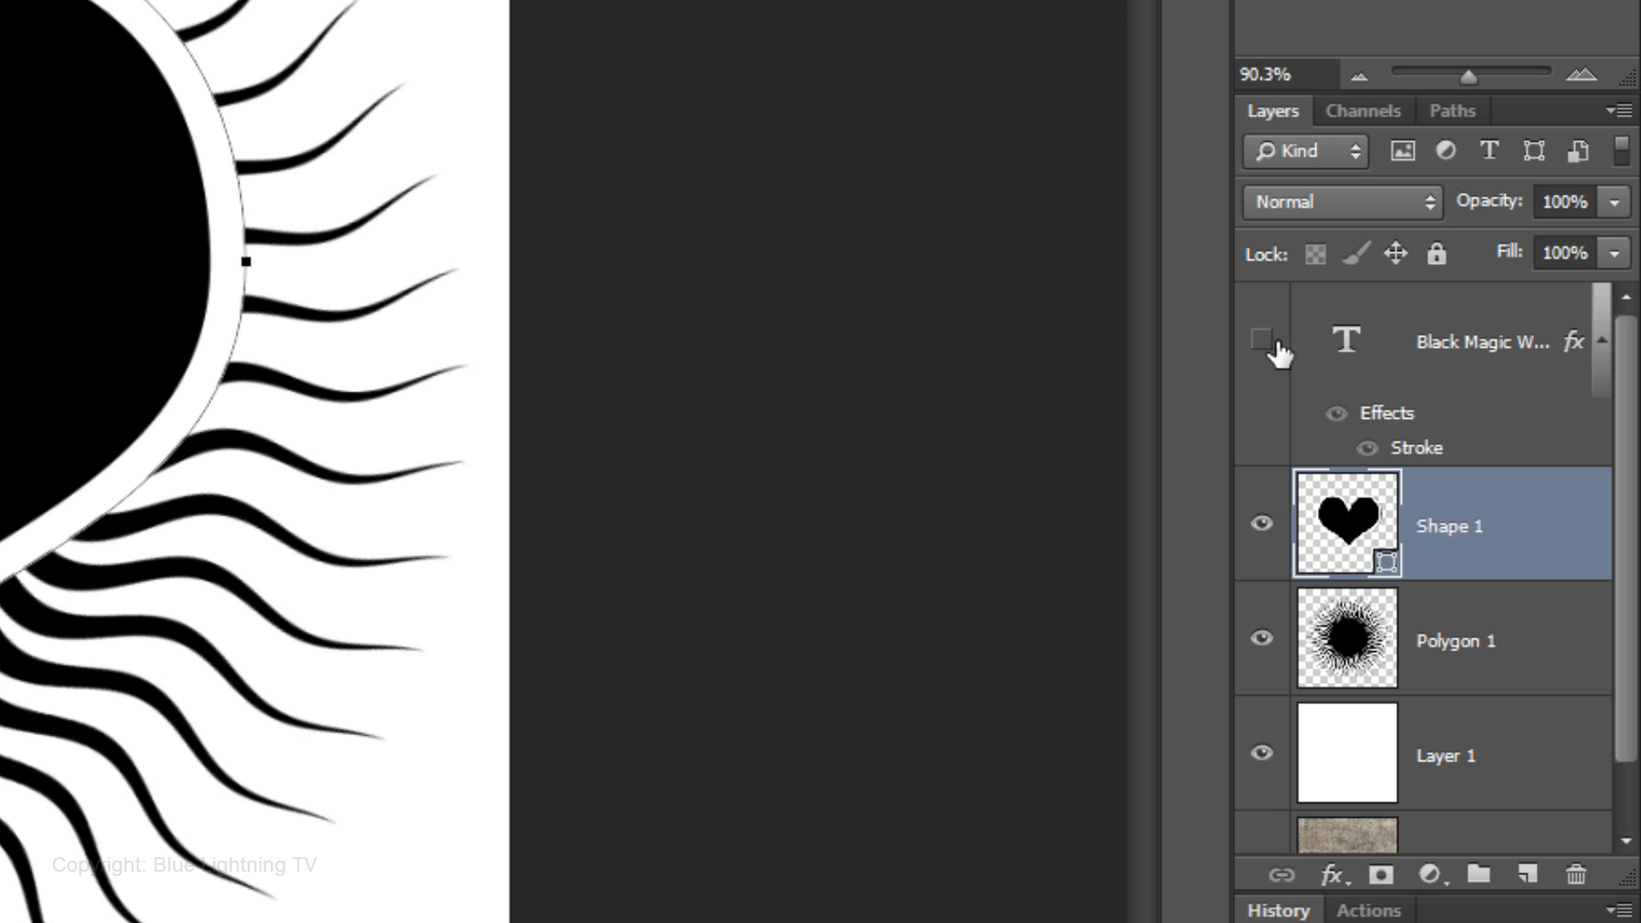
Show the Black Magic Woman text, then centre it, the heart and starburst on the canvas.
{"action": "left_click", "coordinate": [1262, 341]}
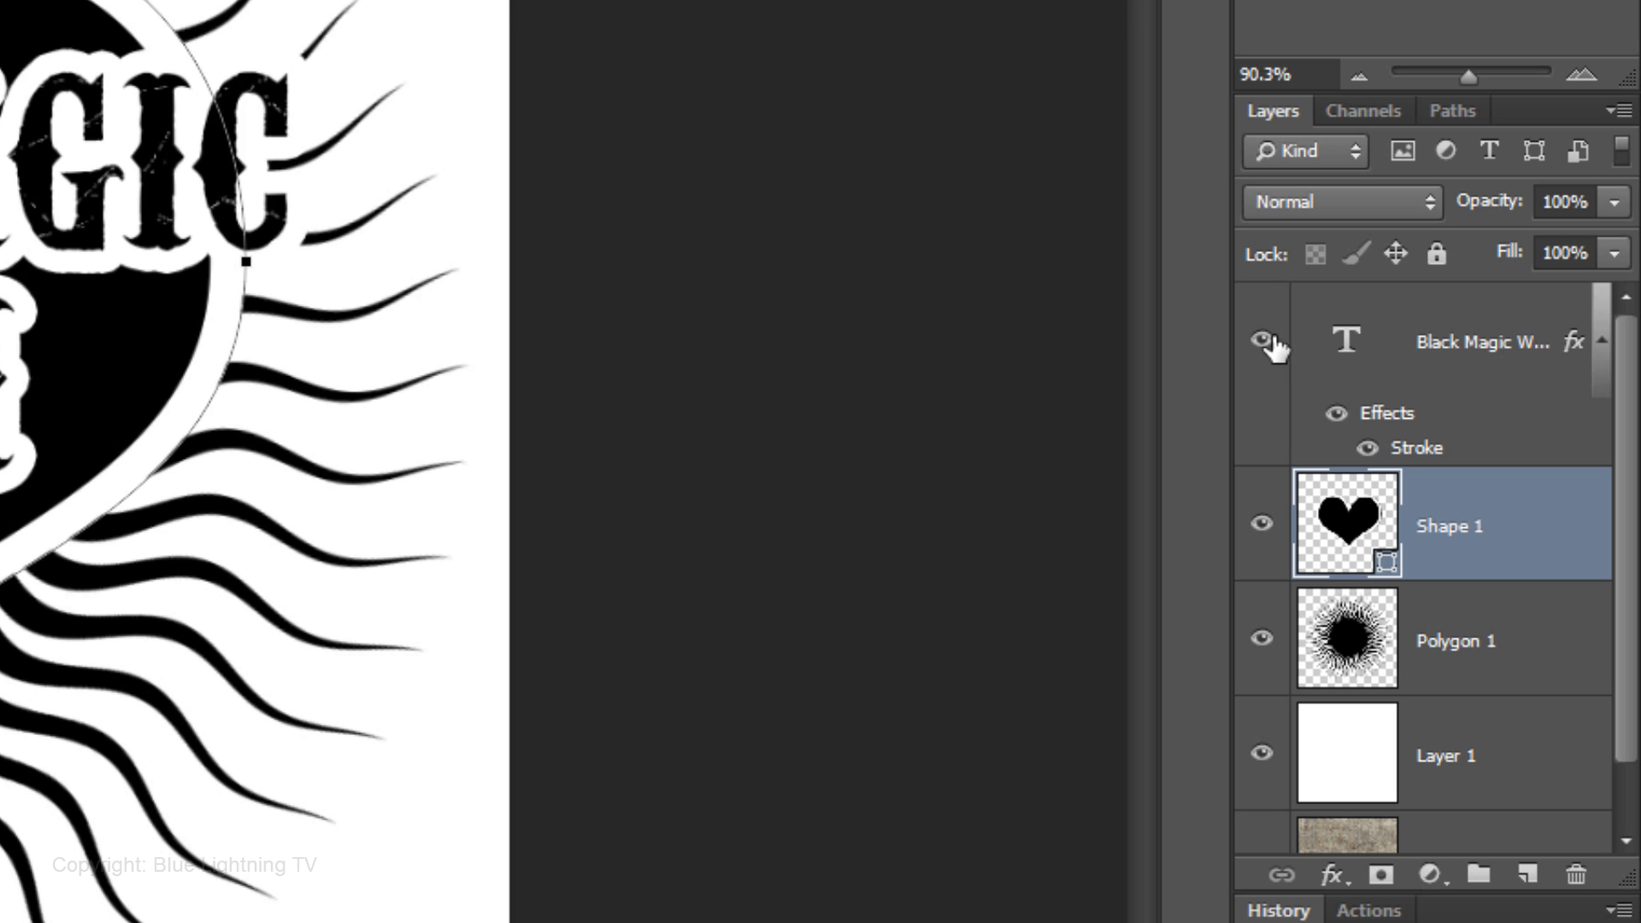
{"action": "left_click", "coordinate": [1343, 335]}
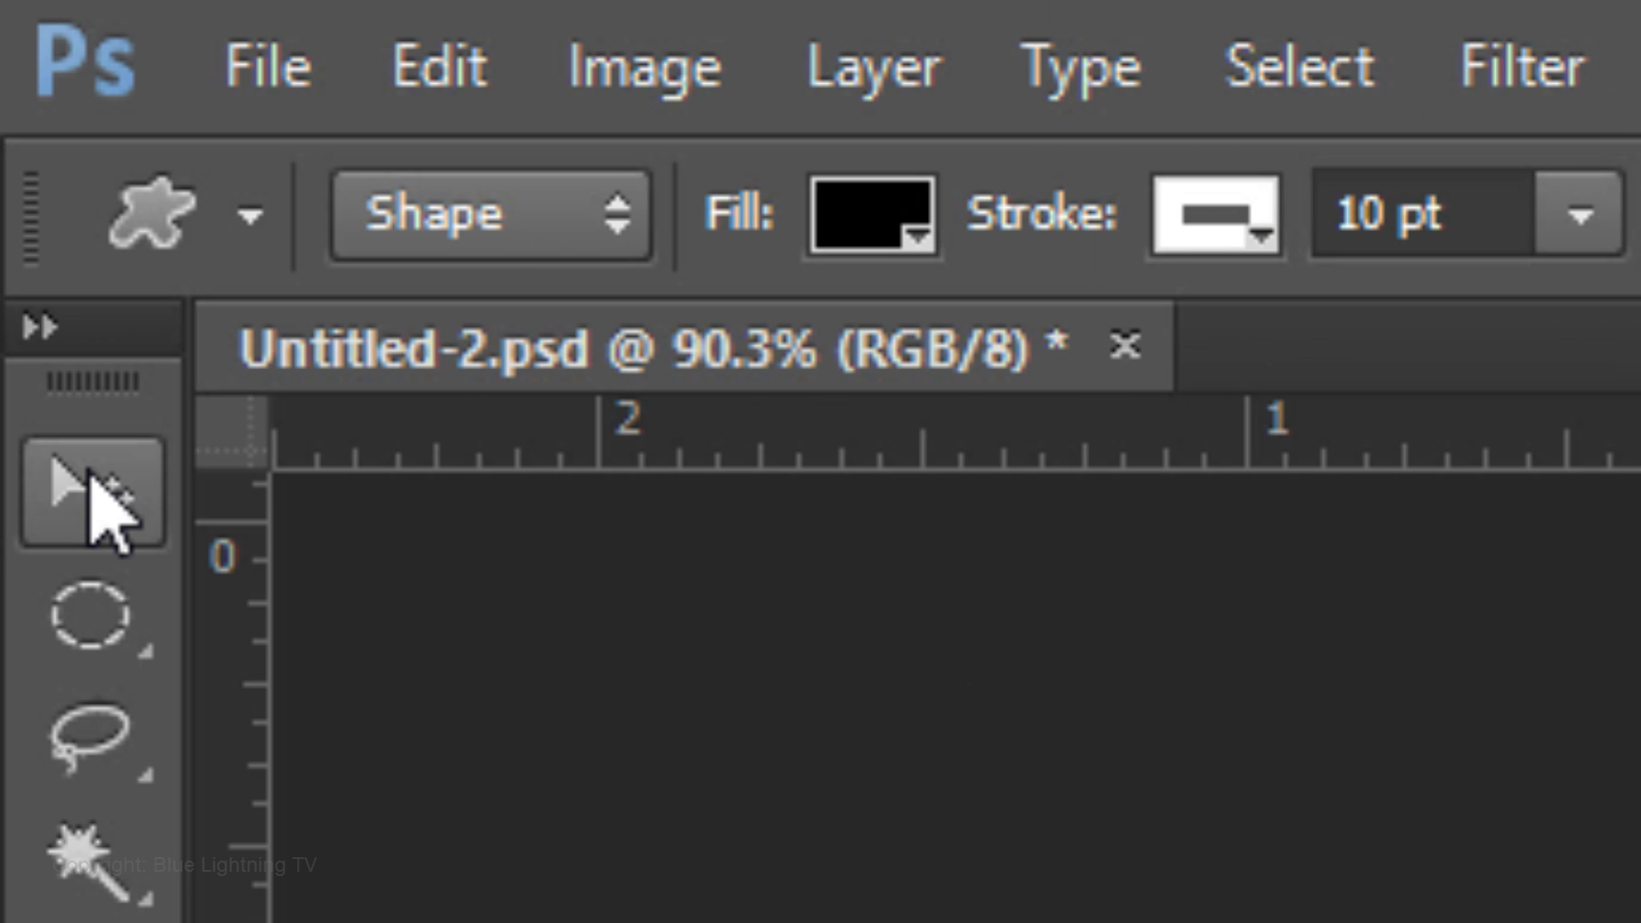
{"action": "left_click", "coordinate": [91, 476]}
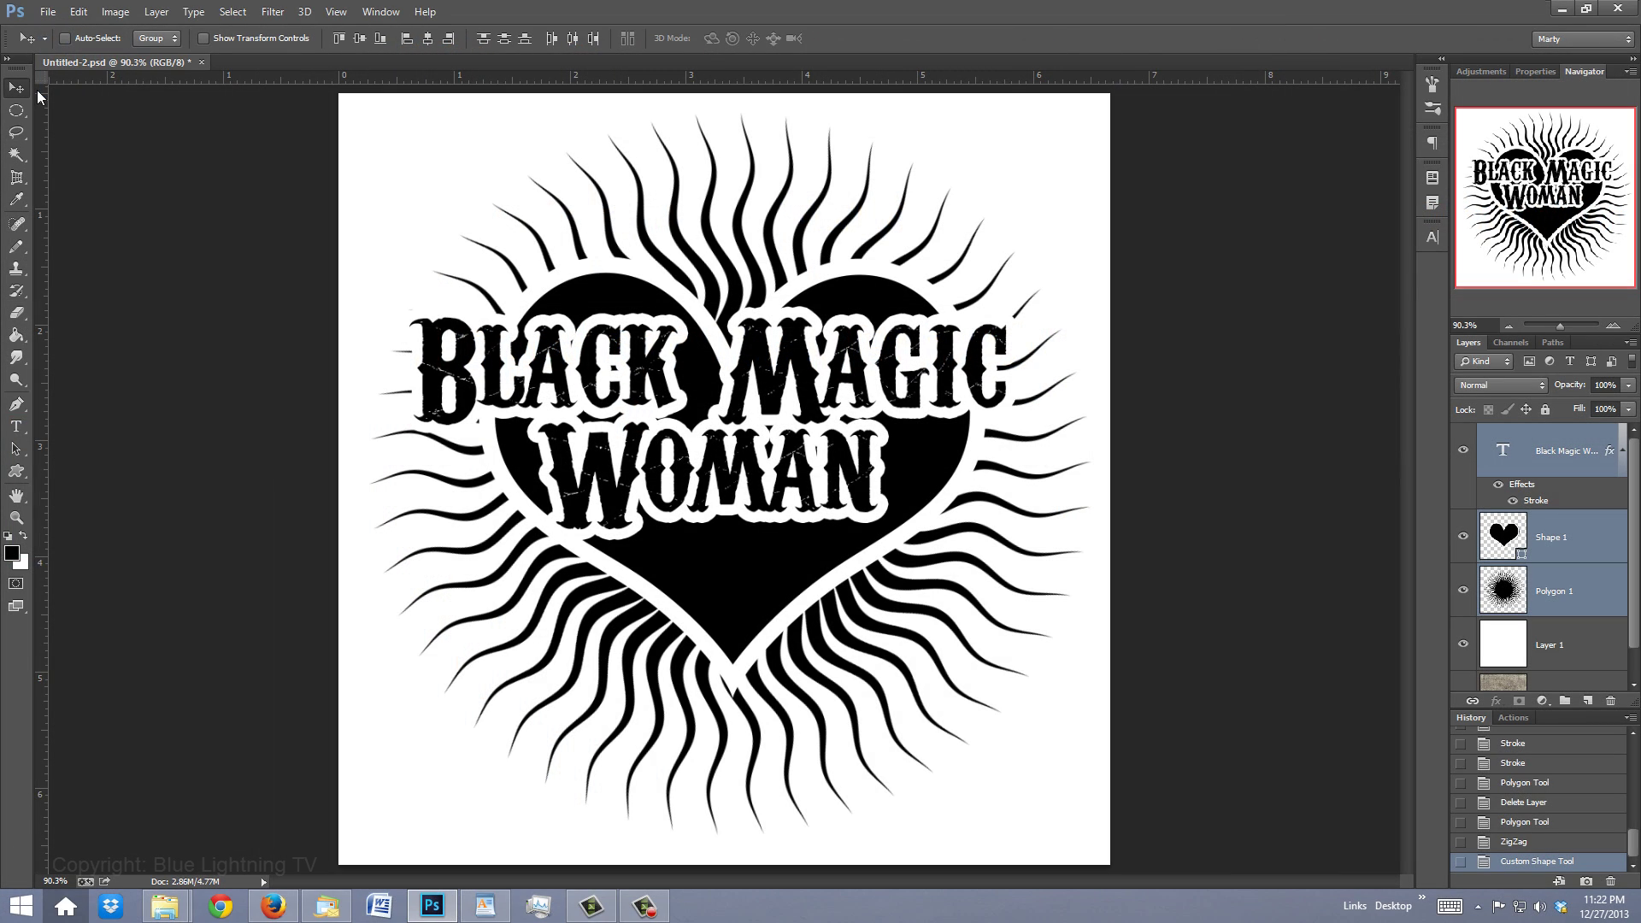
{"action": "key", "text": "ctrl+a"}
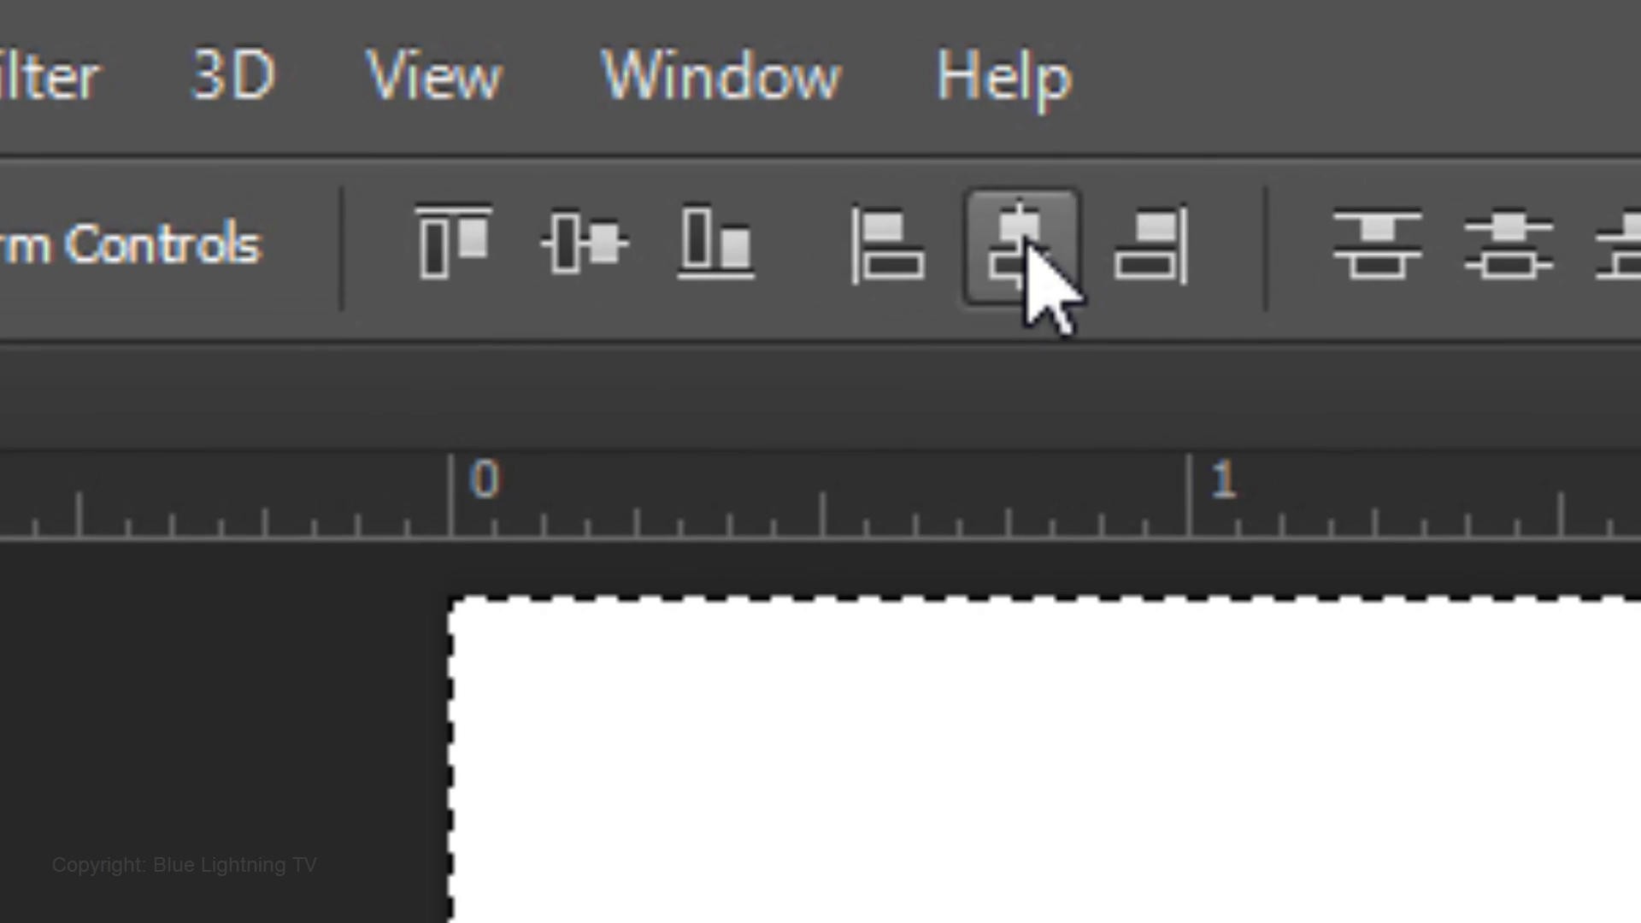
{"action": "left_click", "coordinate": [873, 195]}
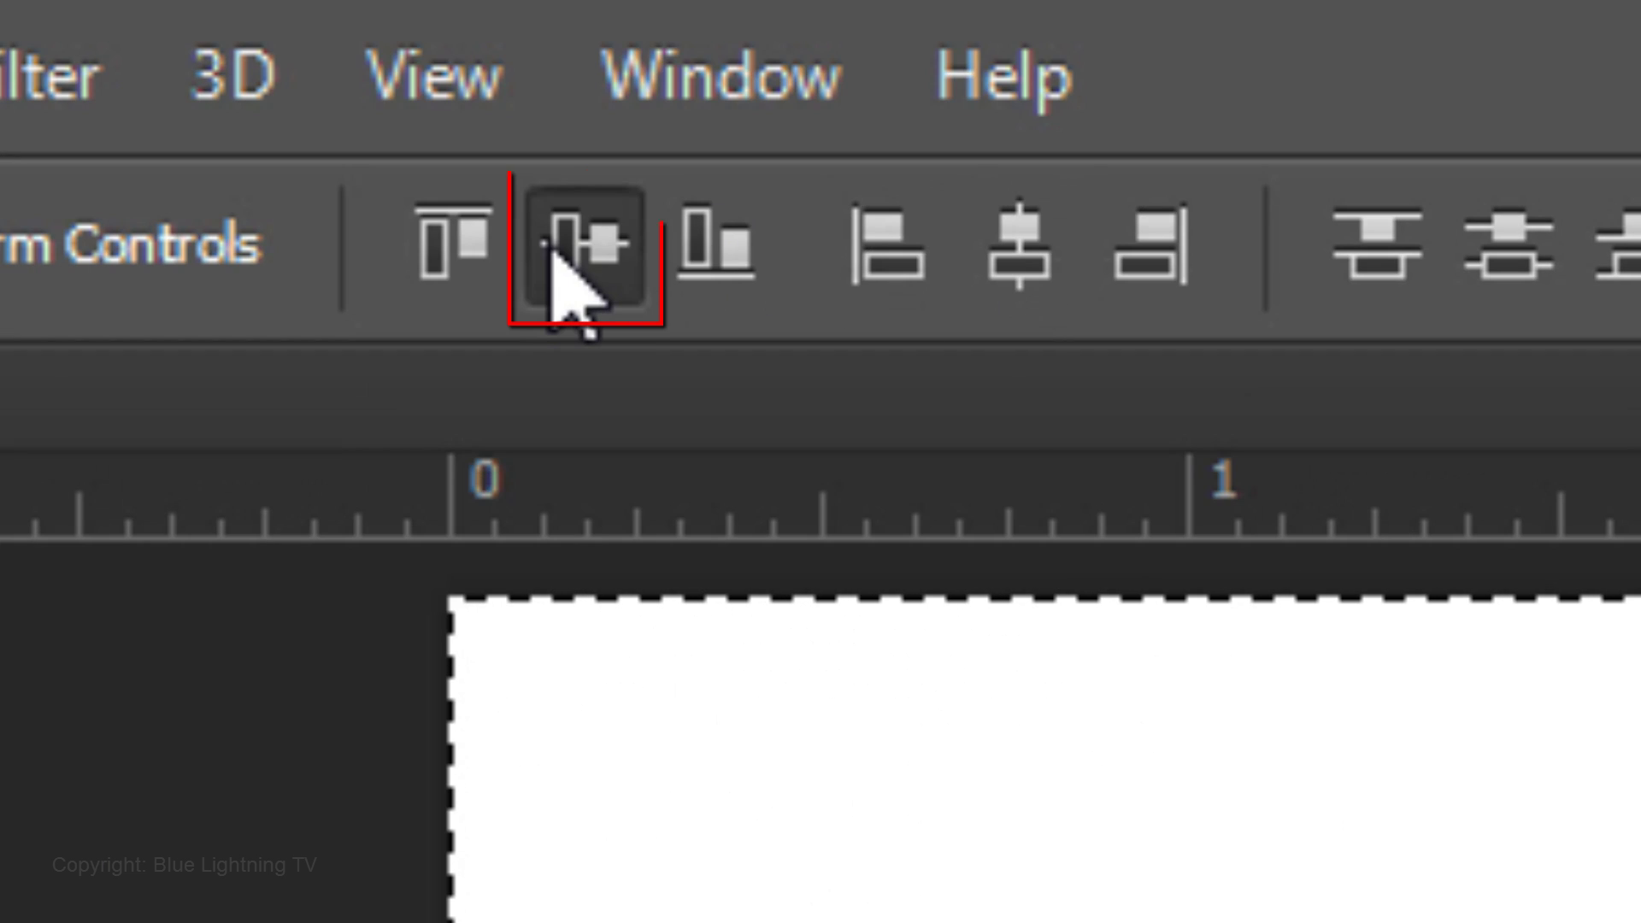
{"action": "left_click", "coordinate": [551, 252]}
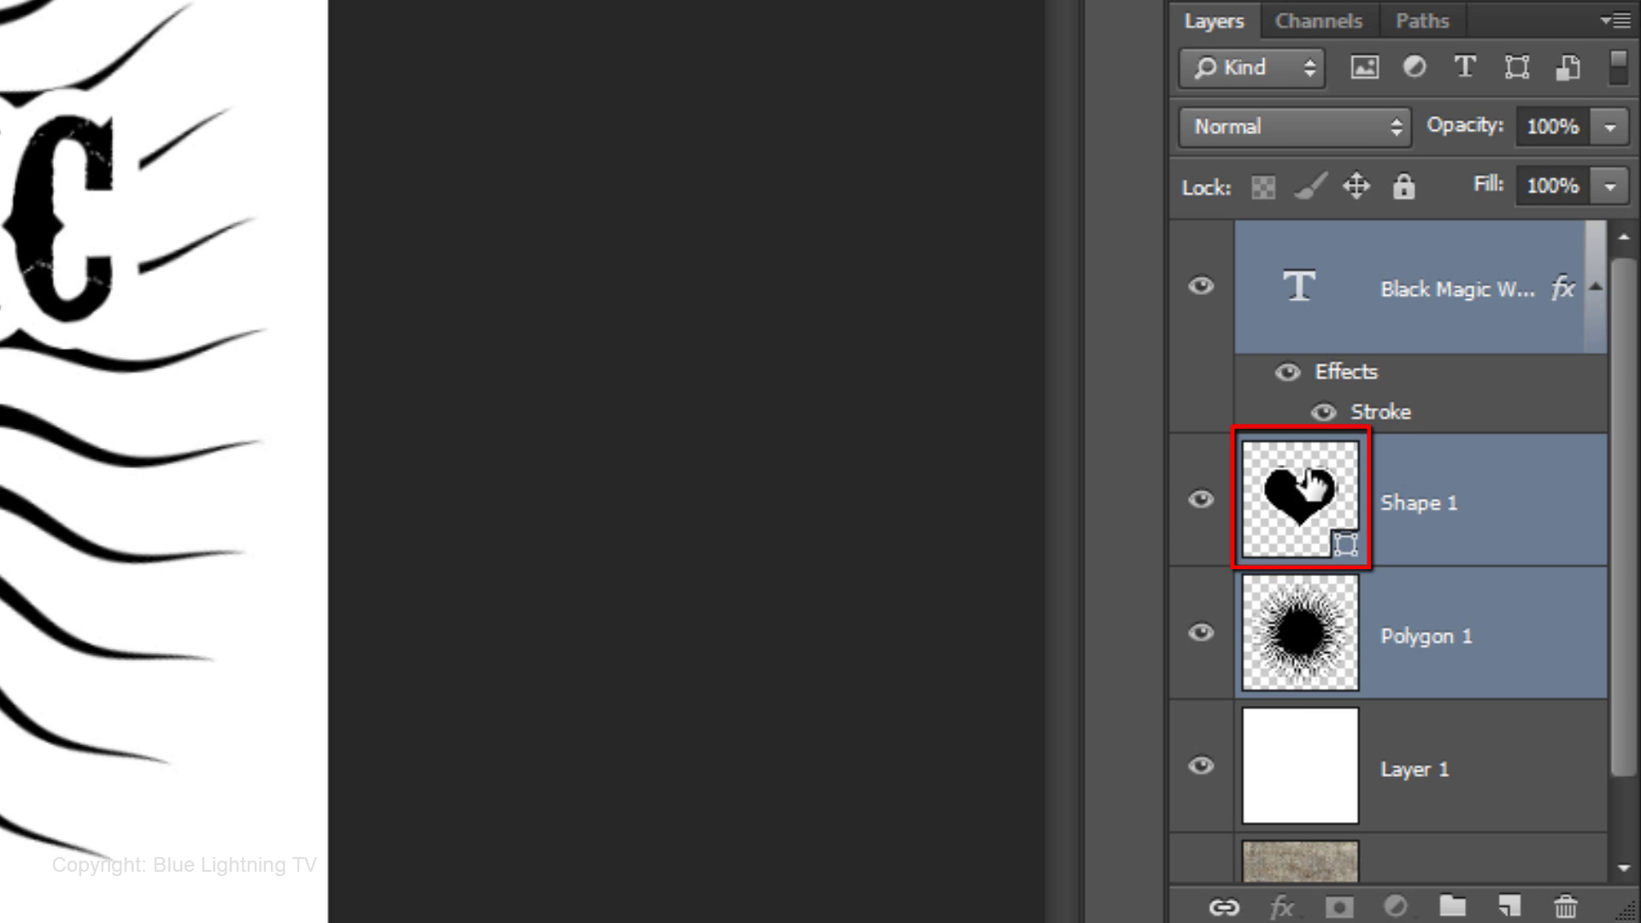
Select only the Shape 1 heart layer in the Layers panel.
{"action": "left_click", "coordinate": [1310, 485]}
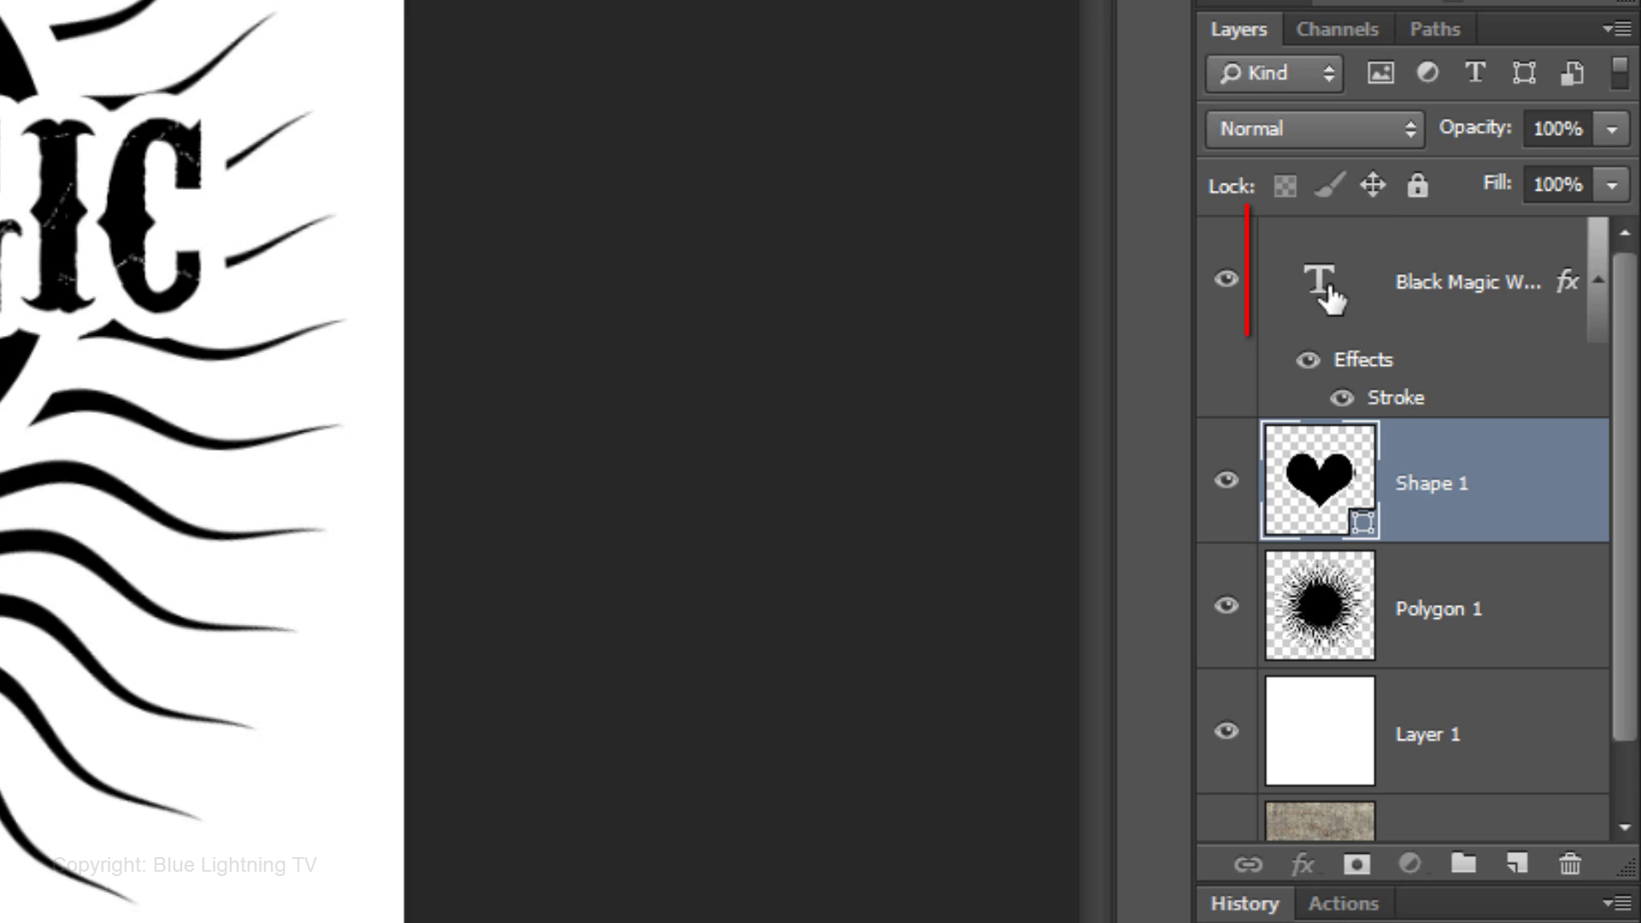
Select only the Black Magic Woman text layer in the Layers panel.
{"action": "left_click", "coordinate": [1329, 292]}
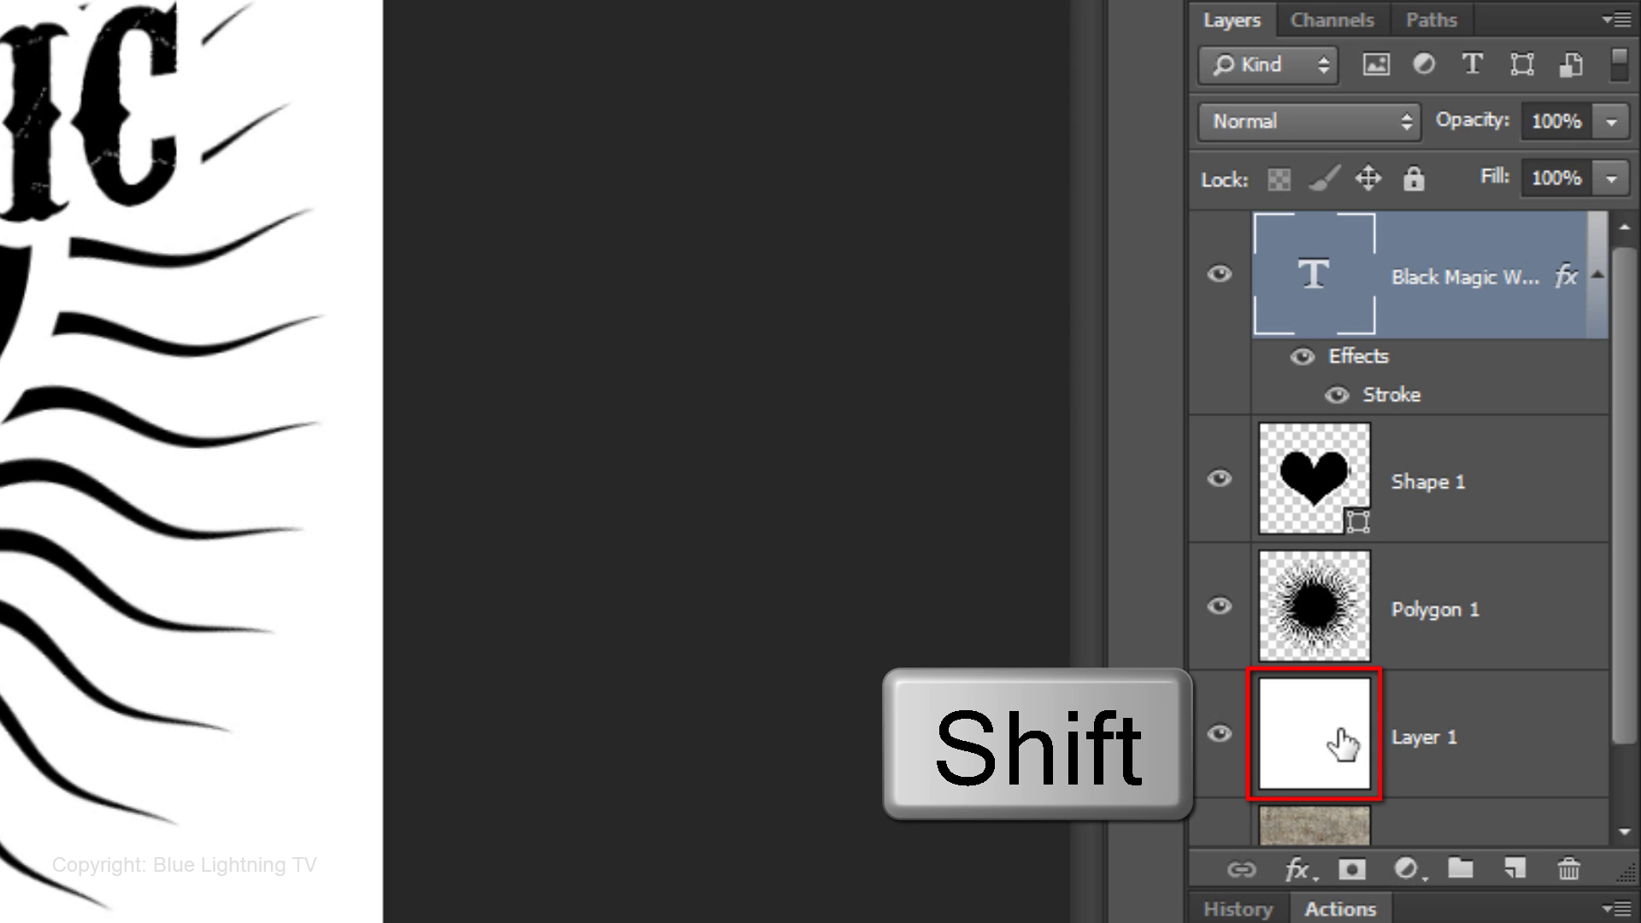
Group the text, Shape 1, Polygon 1 and white Layer 1 into Group 1.
{"action": "left_click", "coordinate": [1340, 744], "text": "shift"}
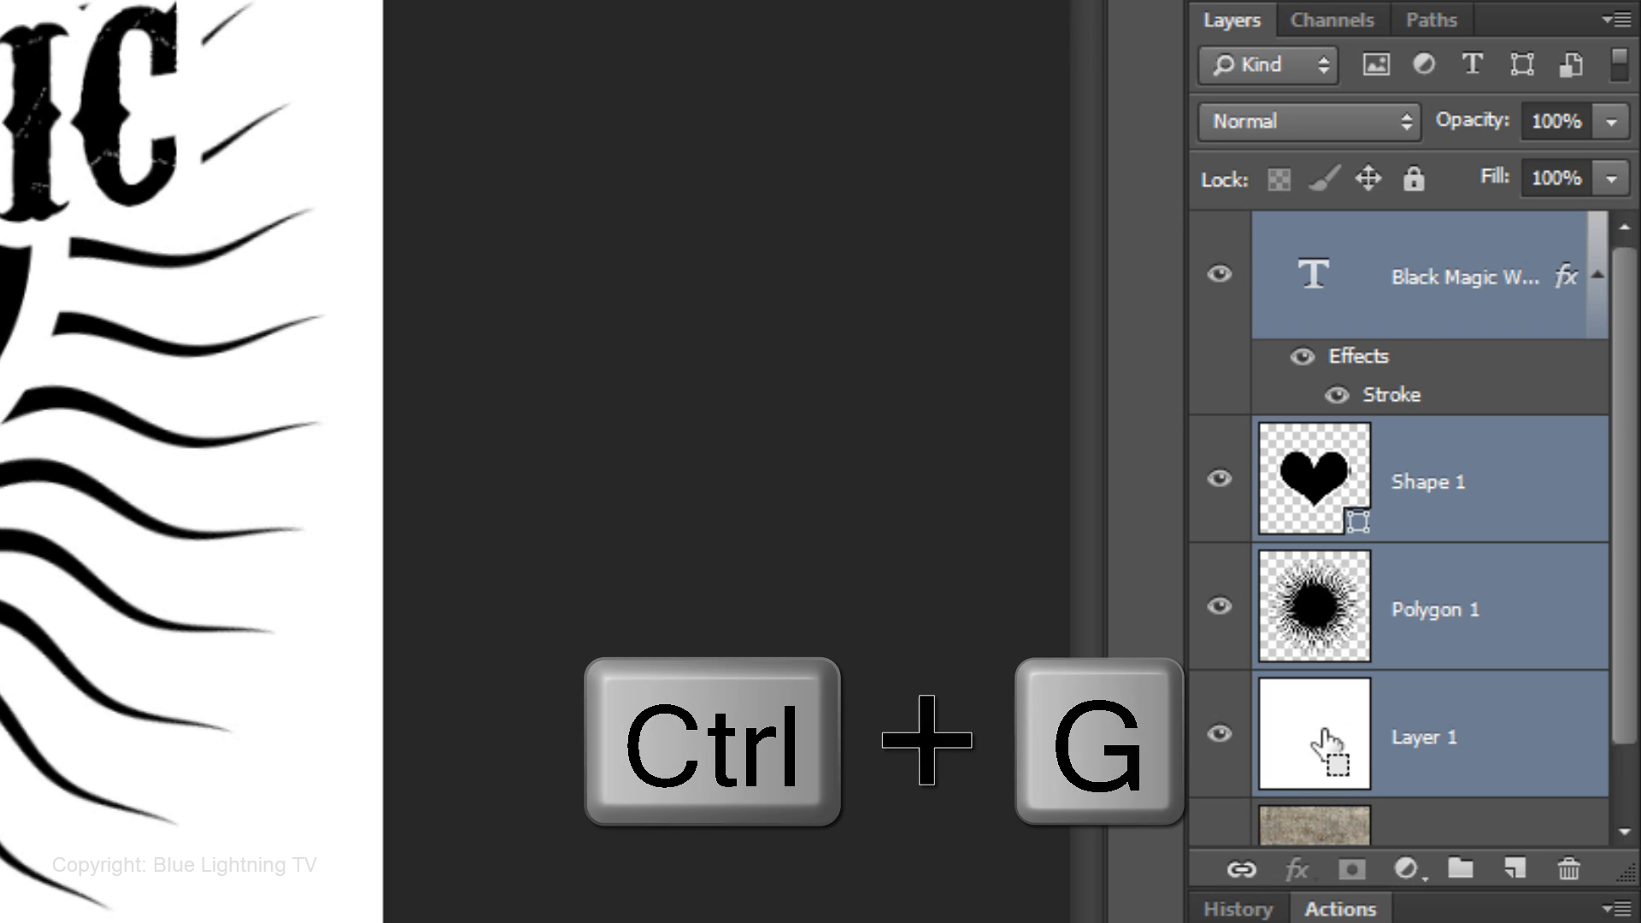
{"action": "key", "text": "ctrl+g"}
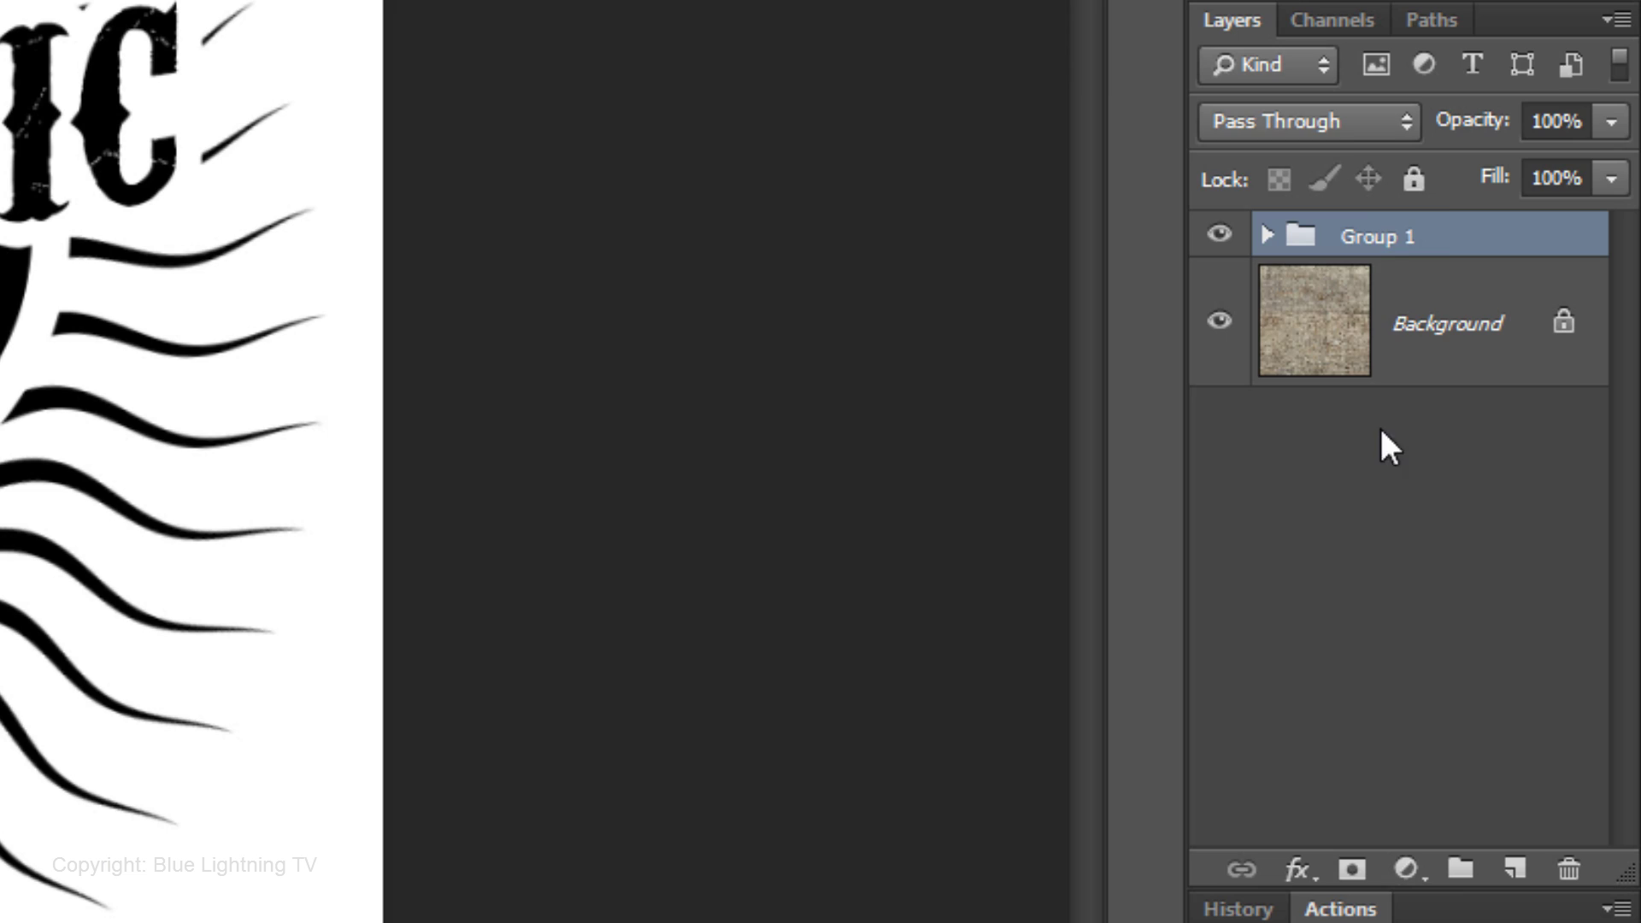
Set Group 1's blend mode to Soft Light so the logo blends into the concrete.
{"action": "left_click", "coordinate": [1335, 119]}
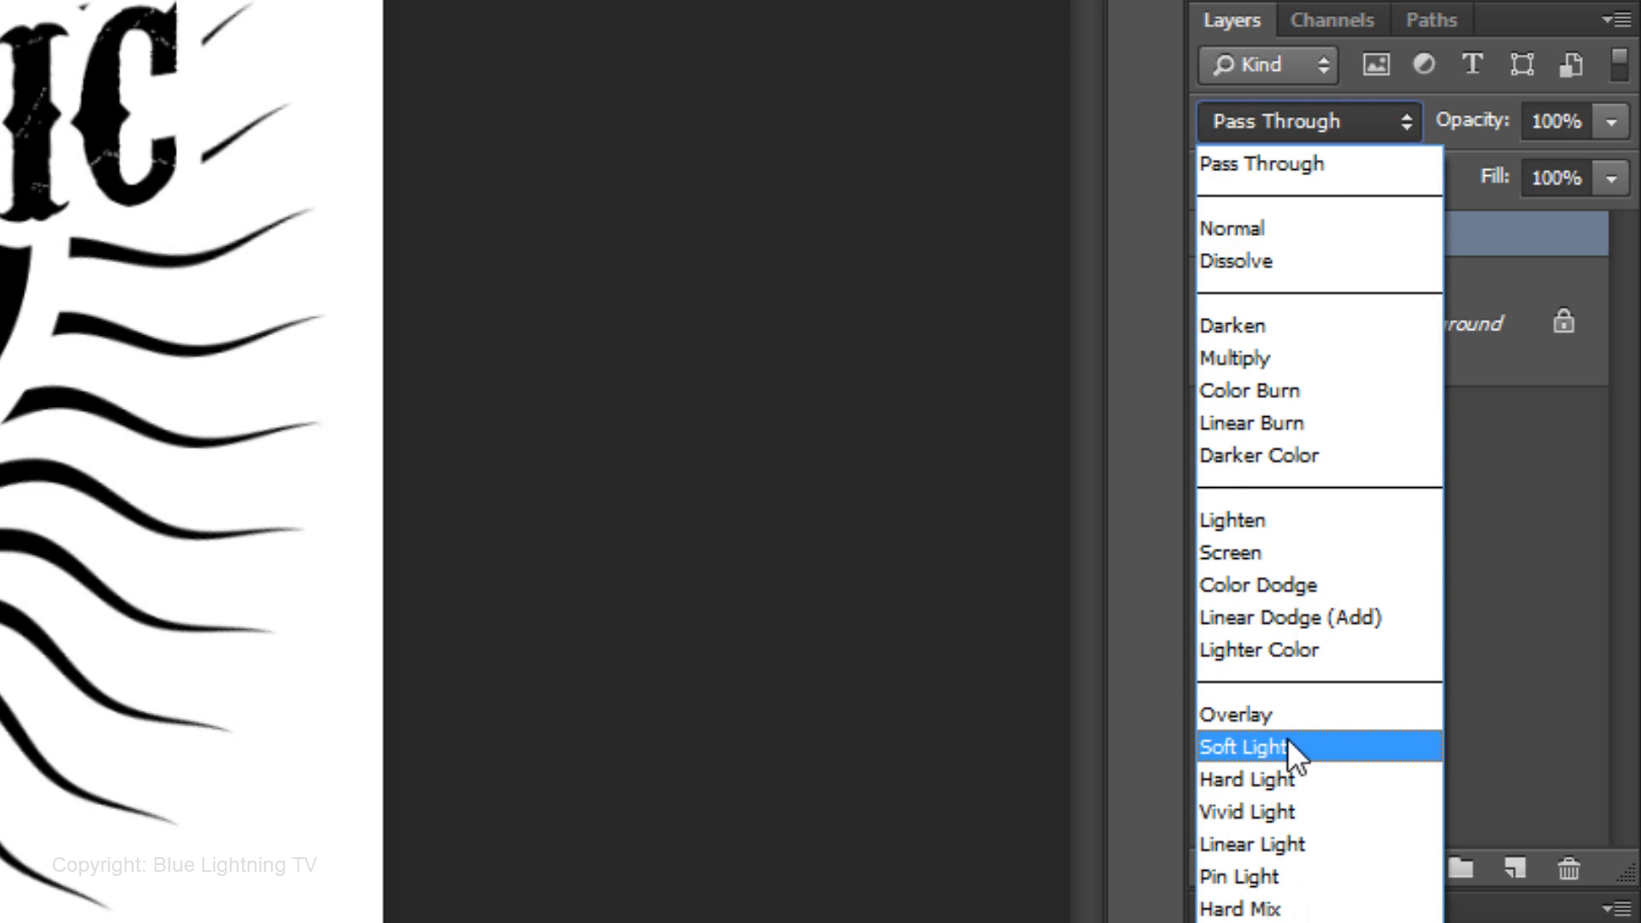
{"action": "left_click", "coordinate": [1285, 742]}
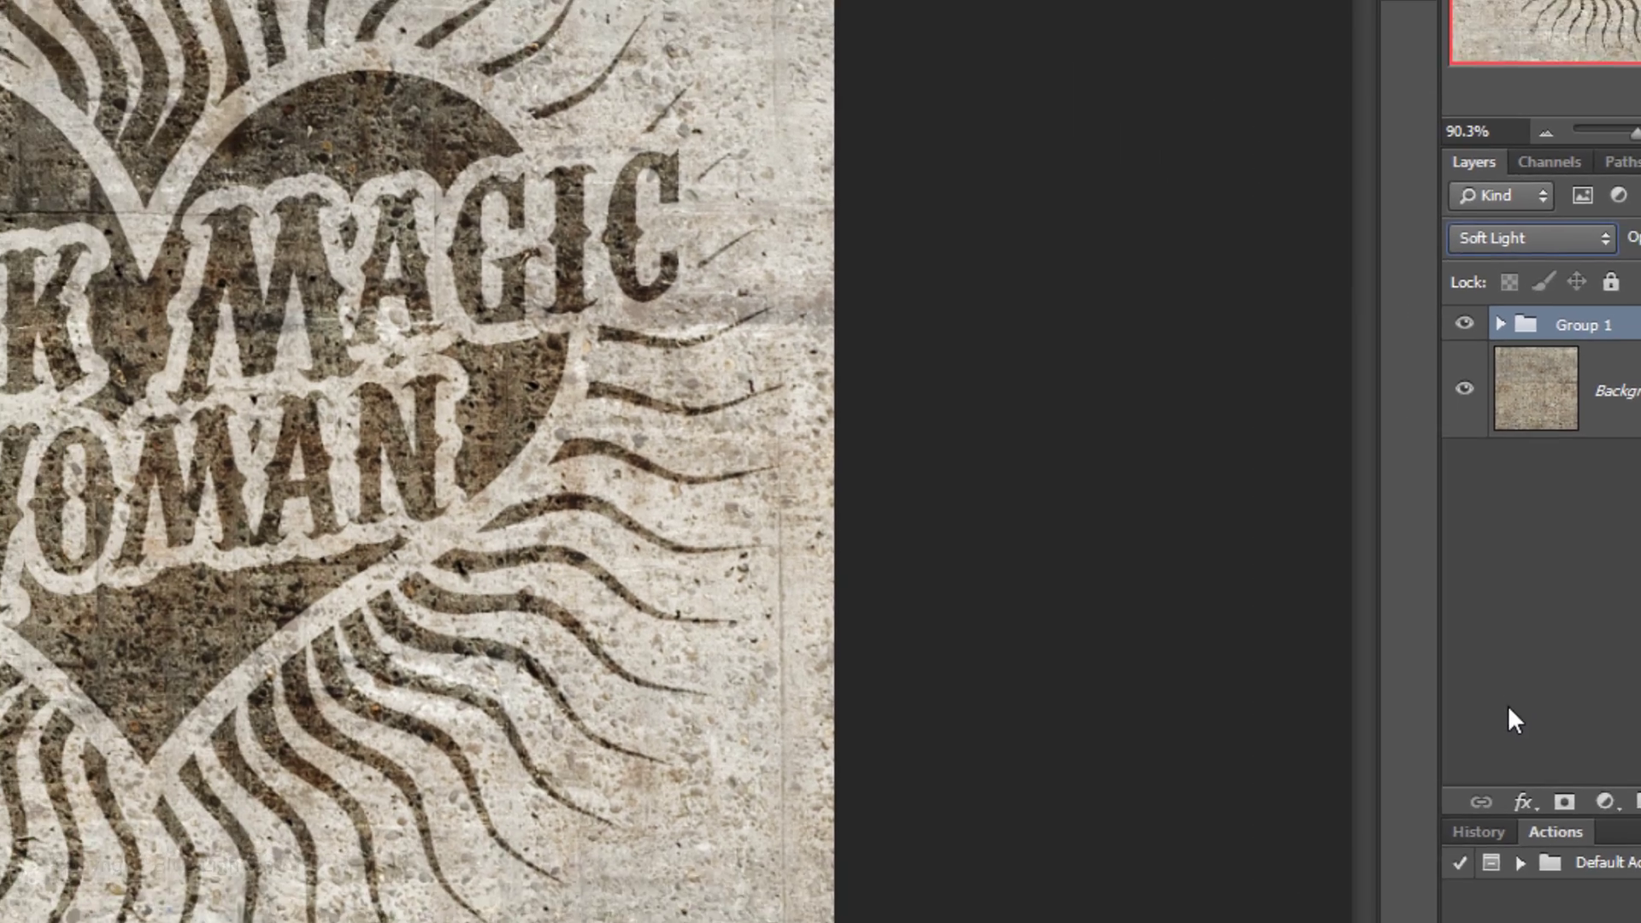